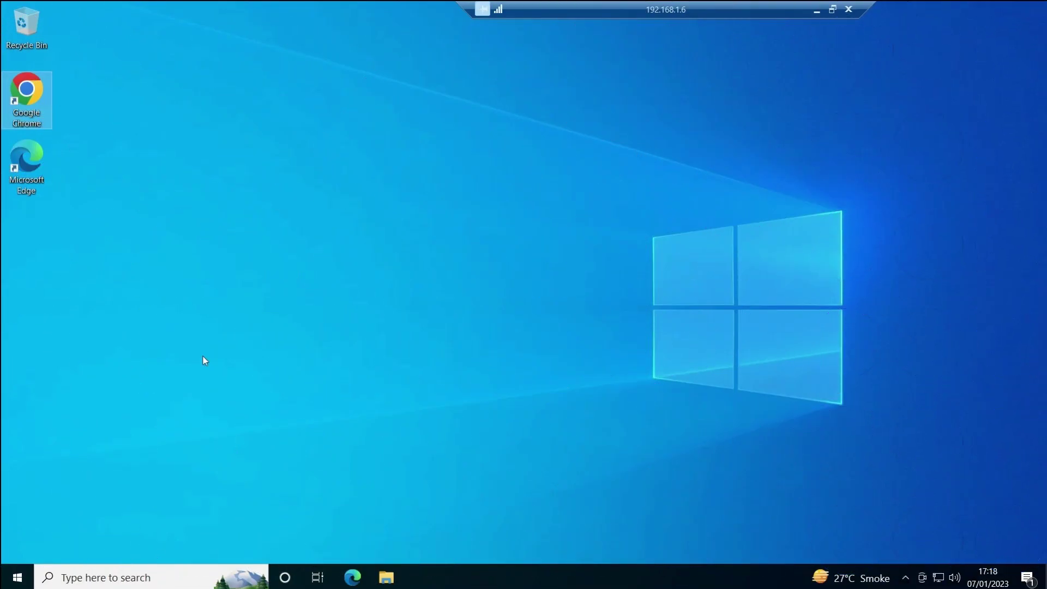
# - Open Downloads in File Explorer, select the BioStar 2 Setup(x64).2.9.0.80 zip, and launch Chrome
pyautogui.press('super+e')
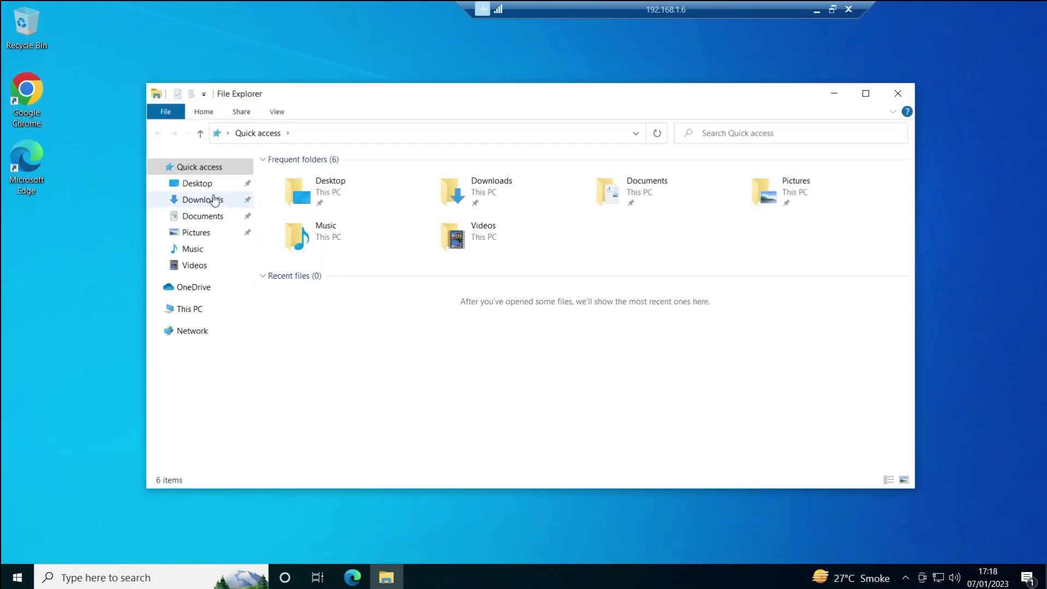
pyautogui.click(195, 206)
pyautogui.click(324, 196)
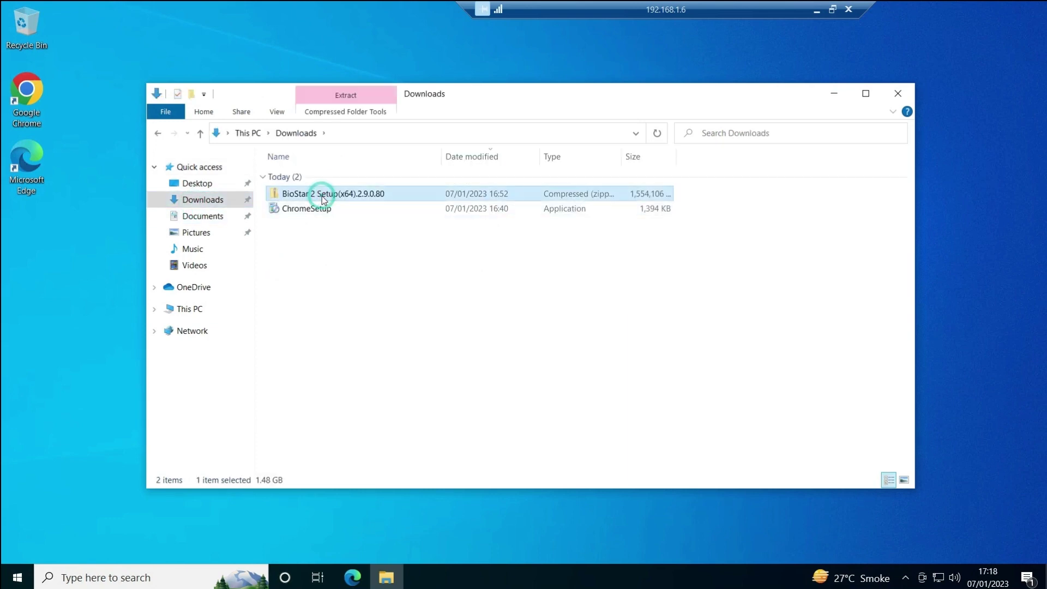
pyautogui.doubleClick(38, 92)
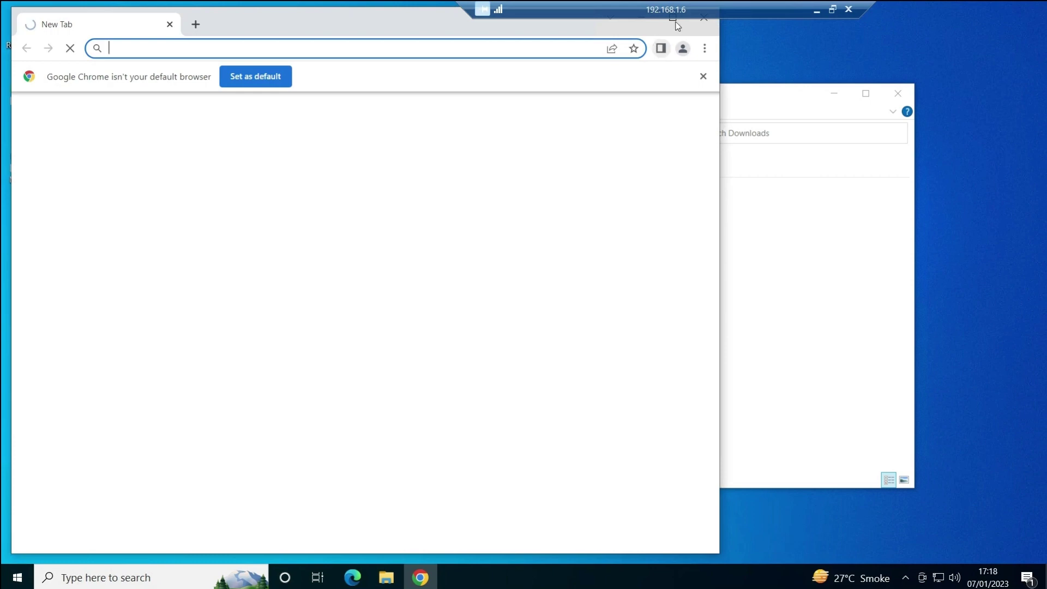
# - Google supremainc and go to the Suprema products lineup page on supremainc.com
pyautogui.write('supre')
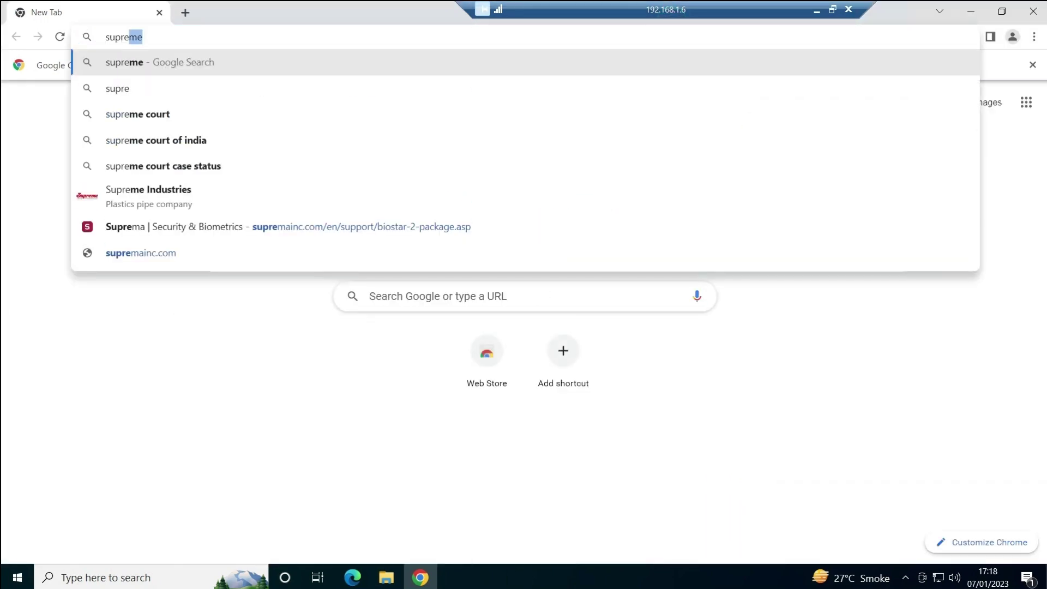
pyautogui.write('mainc')
pyautogui.press('Return')
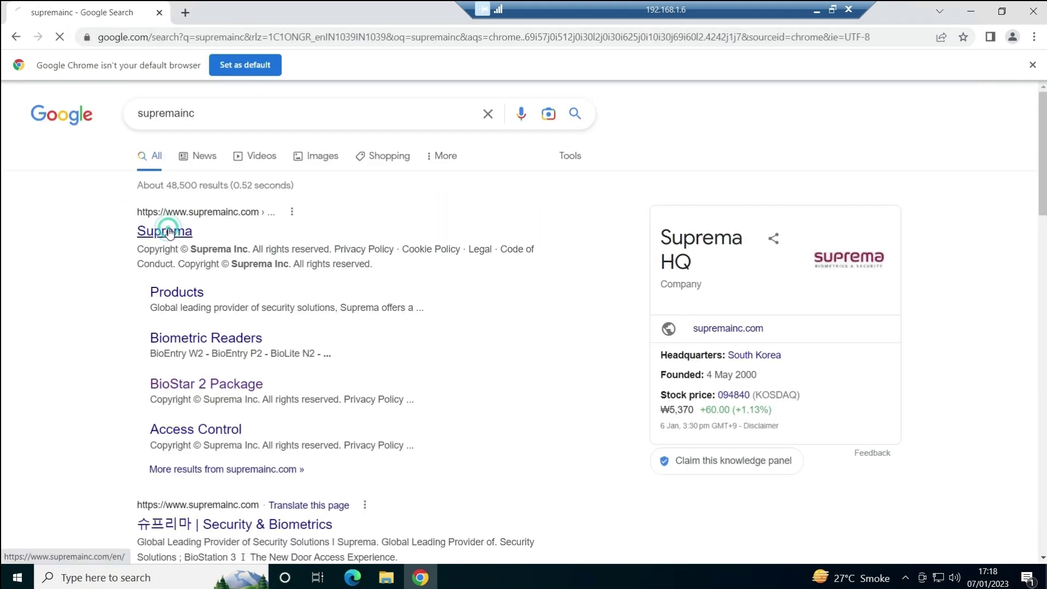
pyautogui.click(170, 234)
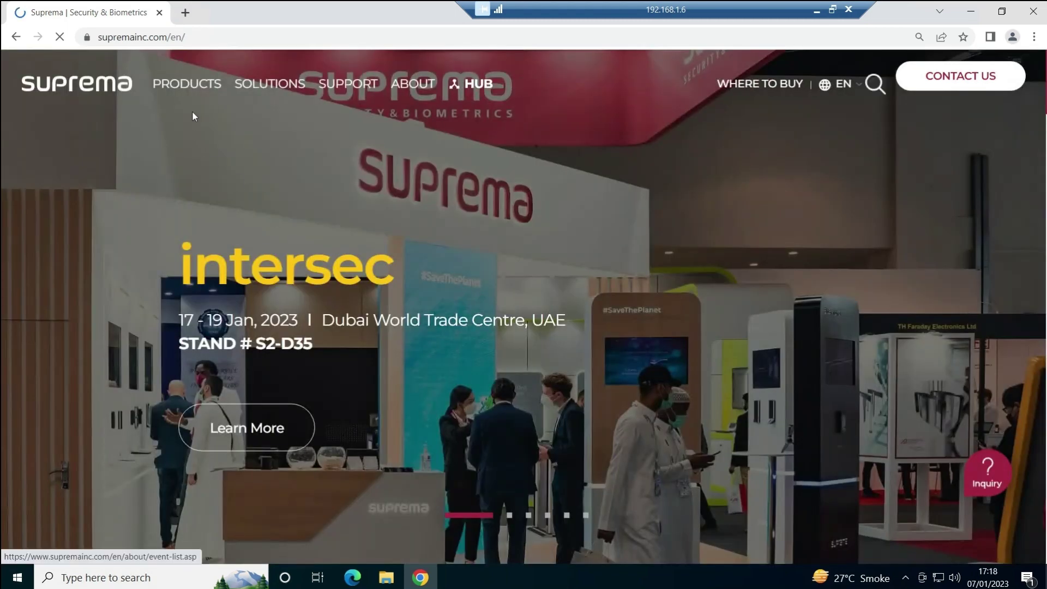
pyautogui.moveTo(182, 83)
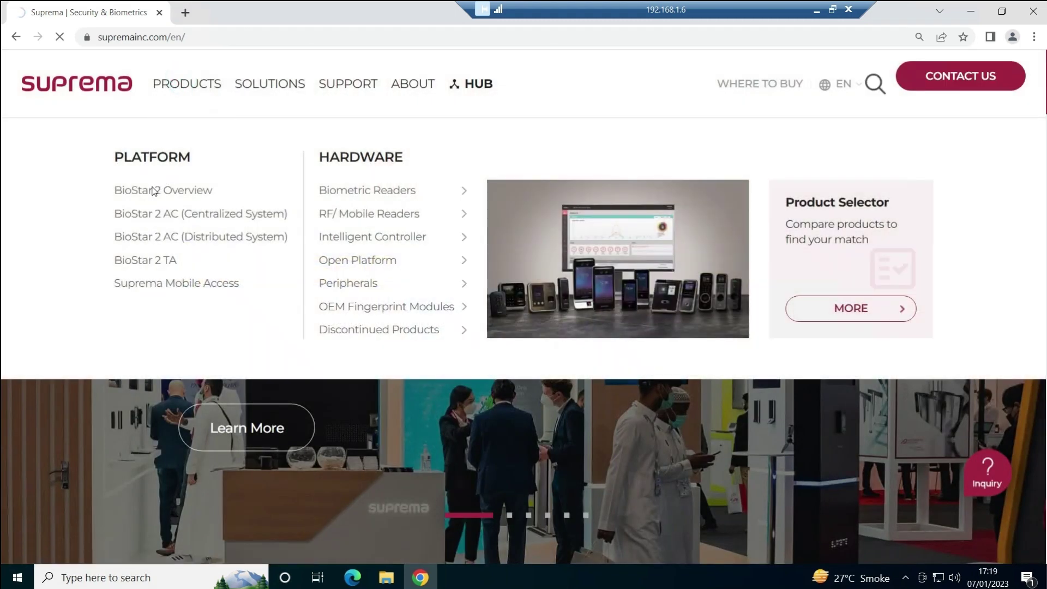
pyautogui.click(152, 190)
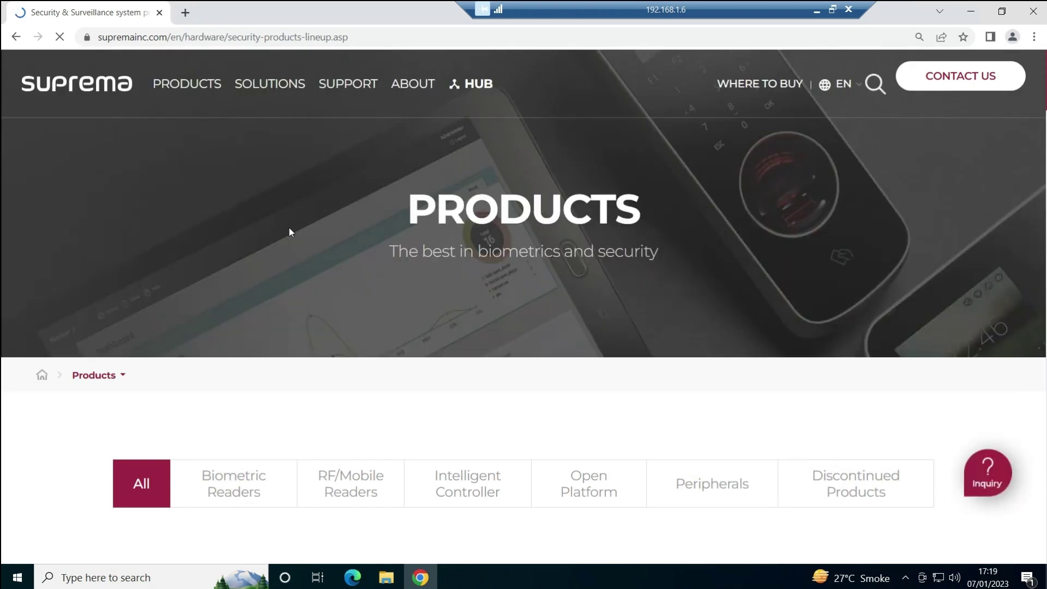
pyautogui.scroll(-3, 289, 229)
pyautogui.scroll(3, 222, 123)
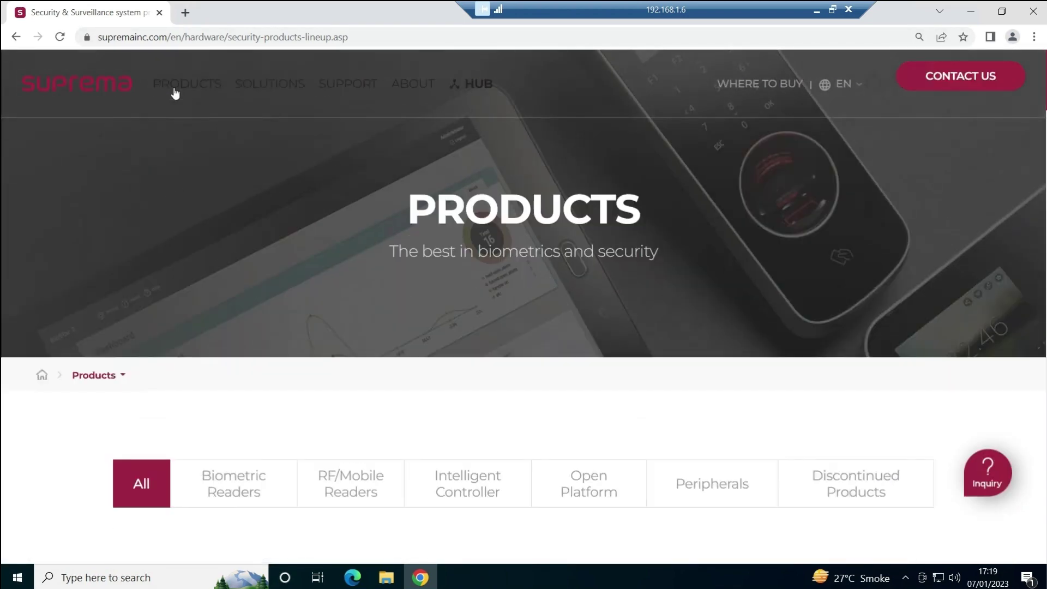
# - Go from BioStar 2 Overview's Download section to the BioStar 2 package download page
pyautogui.moveTo(178, 87)
pyautogui.click(157, 189)
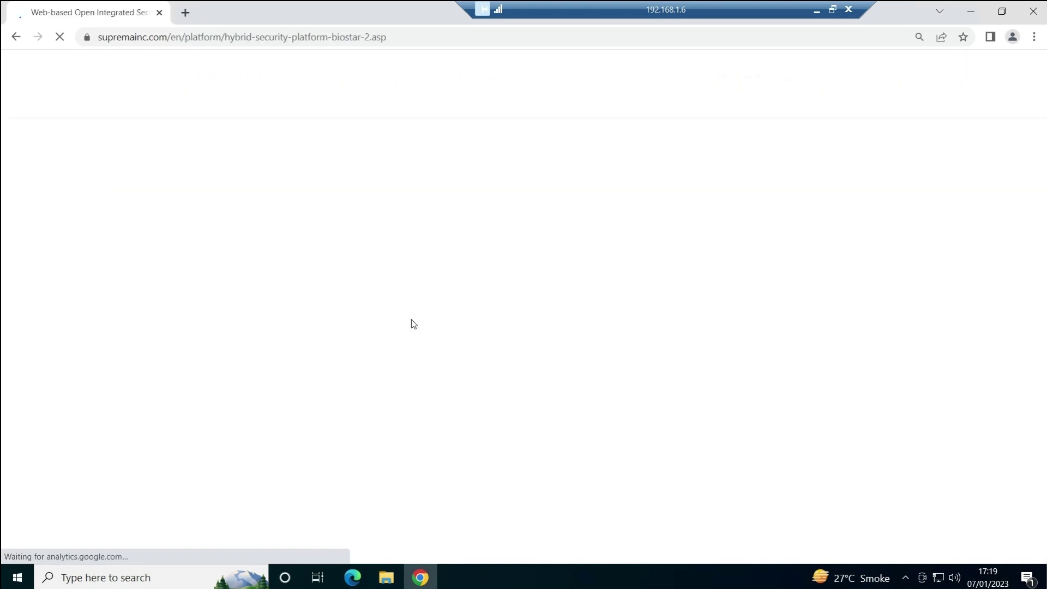
pyautogui.scroll(-10, 412, 322)
pyautogui.scroll(-20, 411, 319)
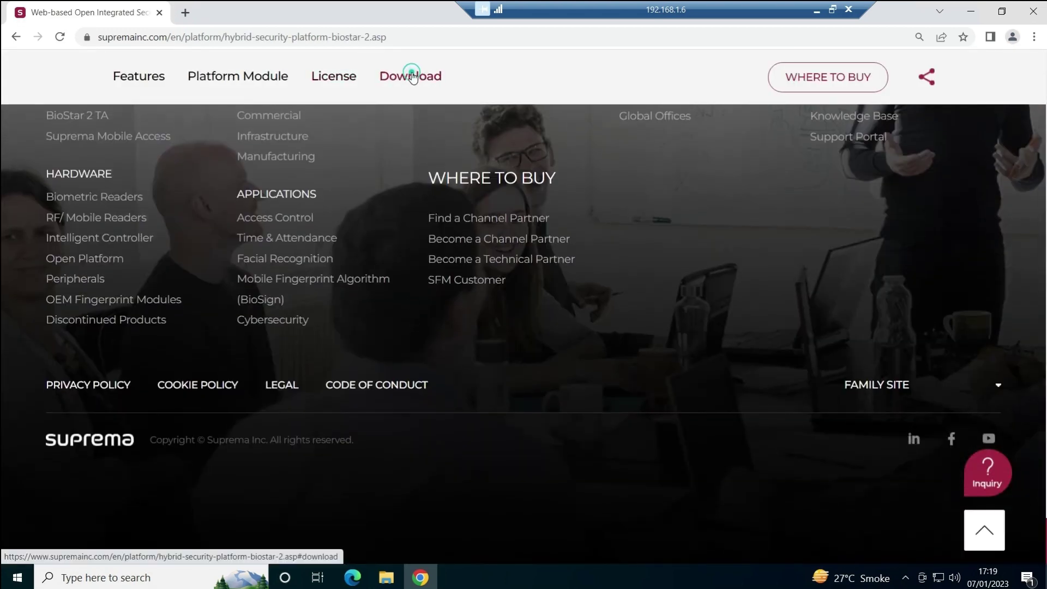
pyautogui.click(410, 75)
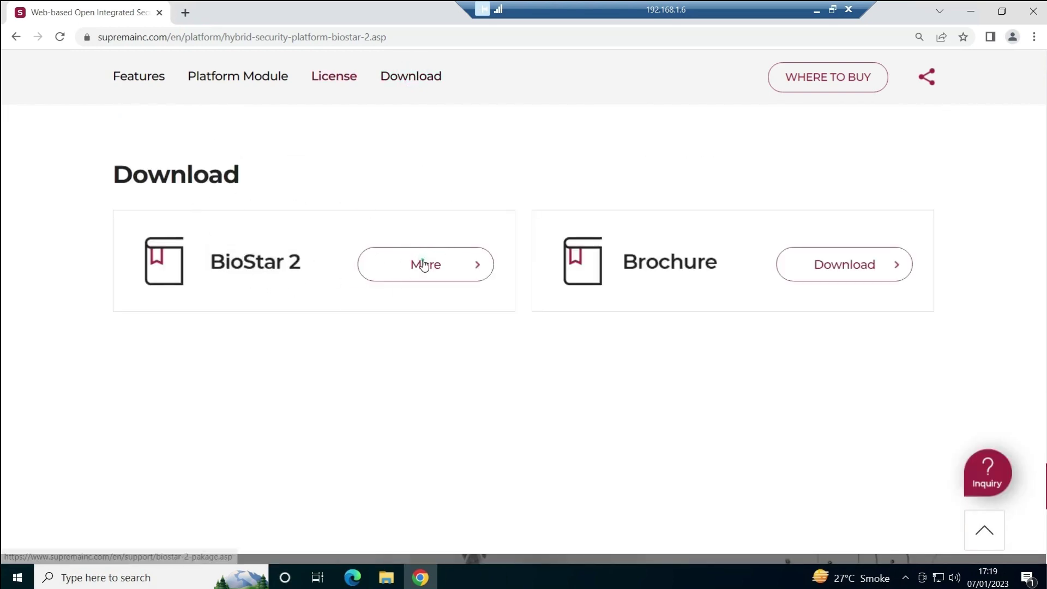
pyautogui.click(425, 264)
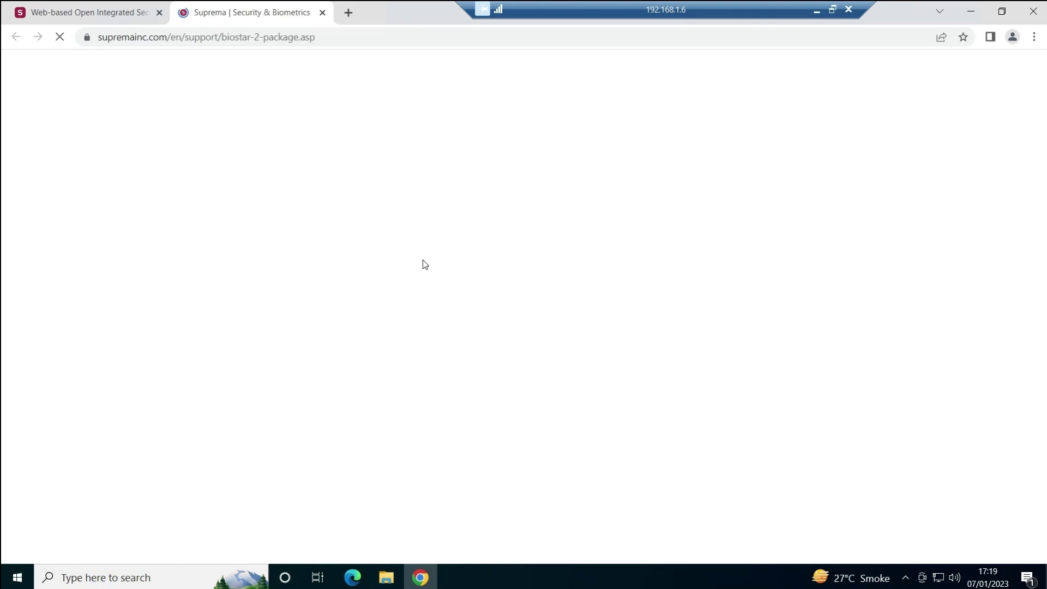
# - Highlight 2.9.0, x64 and x86 in the listed setup package names
pyautogui.scroll(-6, 425, 264)
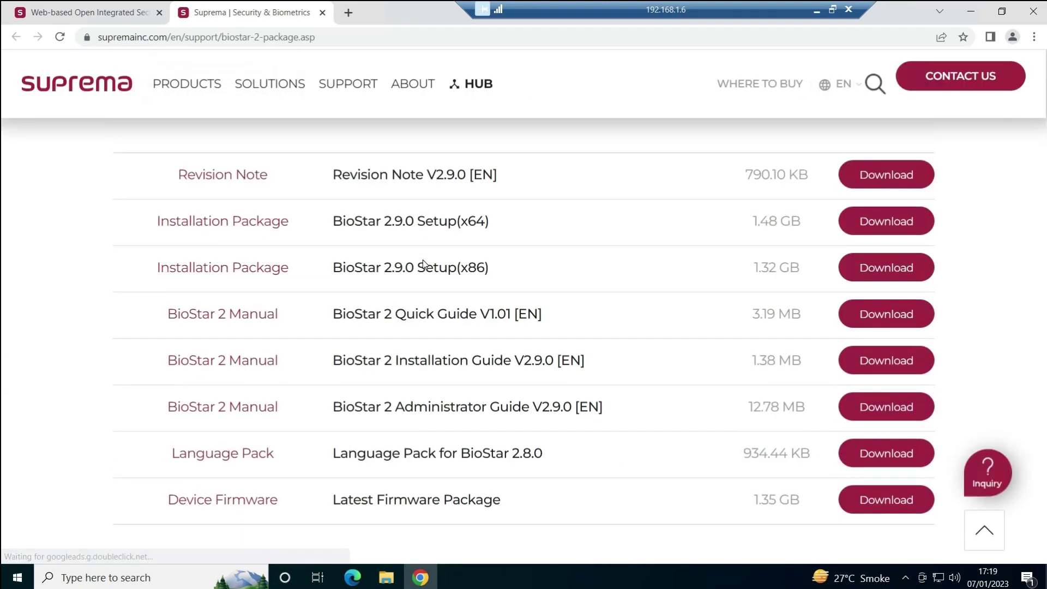
pyautogui.scroll(7, 423, 264)
pyautogui.scroll(-3, 367, 357)
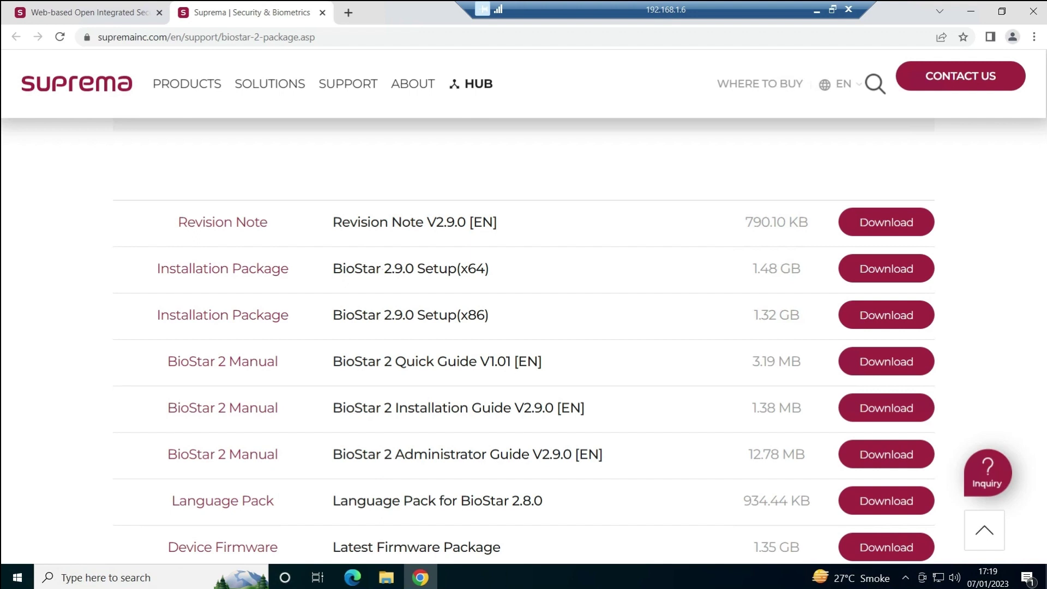
pyautogui.moveTo(381, 268); pyautogui.dragTo(417, 268)
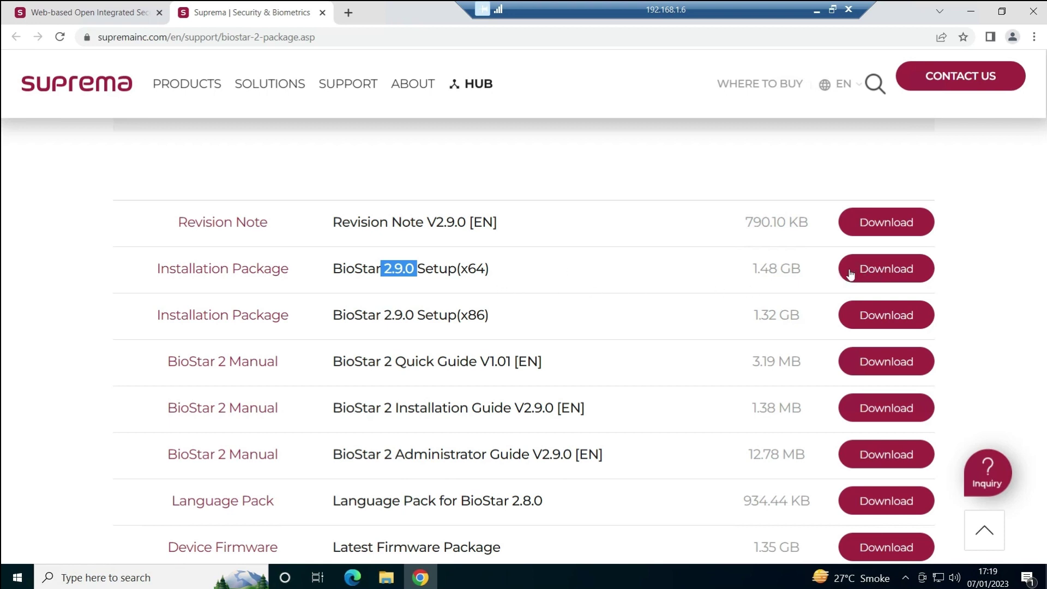
pyautogui.moveTo(460, 268); pyautogui.dragTo(493, 272)
pyautogui.moveTo(460, 315); pyautogui.dragTo(484, 315)
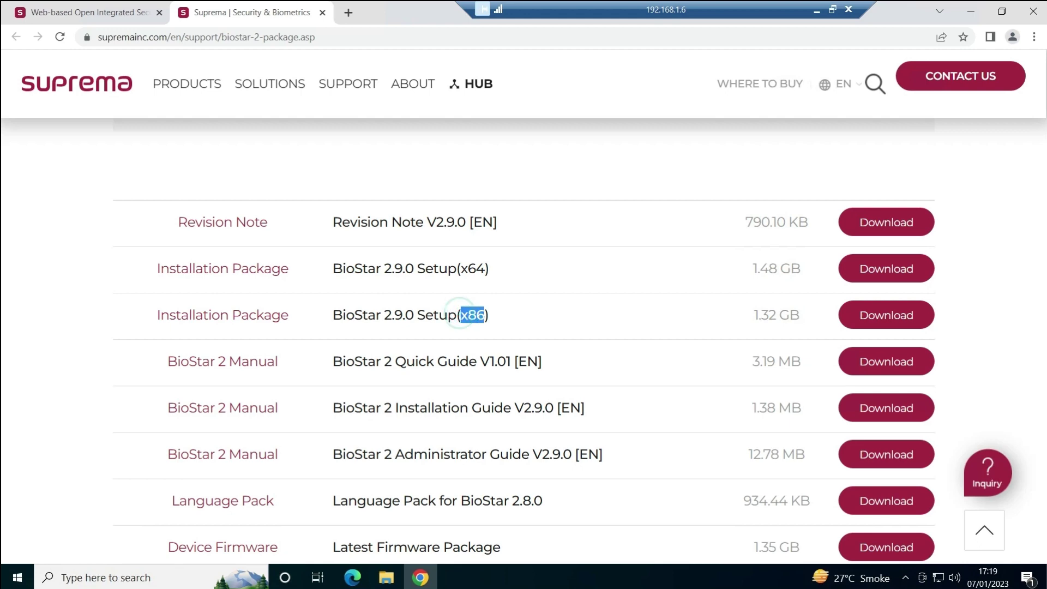
# - Start the BioStar 2.9.0 Setup(x64) download, choose New Installation, then close the dialog
pyautogui.click(887, 270)
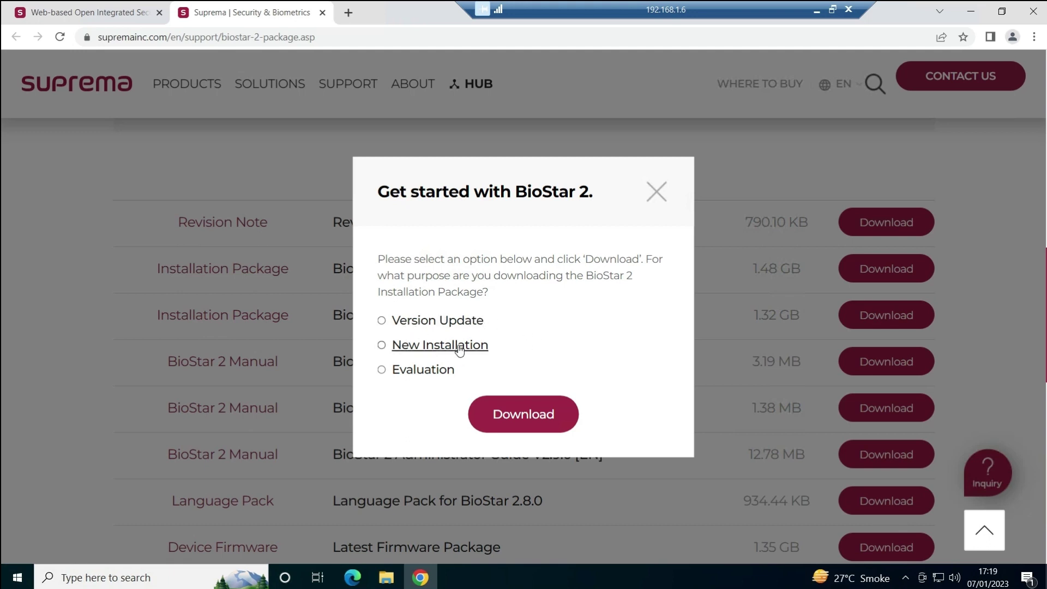
pyautogui.click(381, 345)
pyautogui.click(657, 192)
# - Close Chrome and extract all files from the BioStar 2 zip
pyautogui.click(1033, 12)
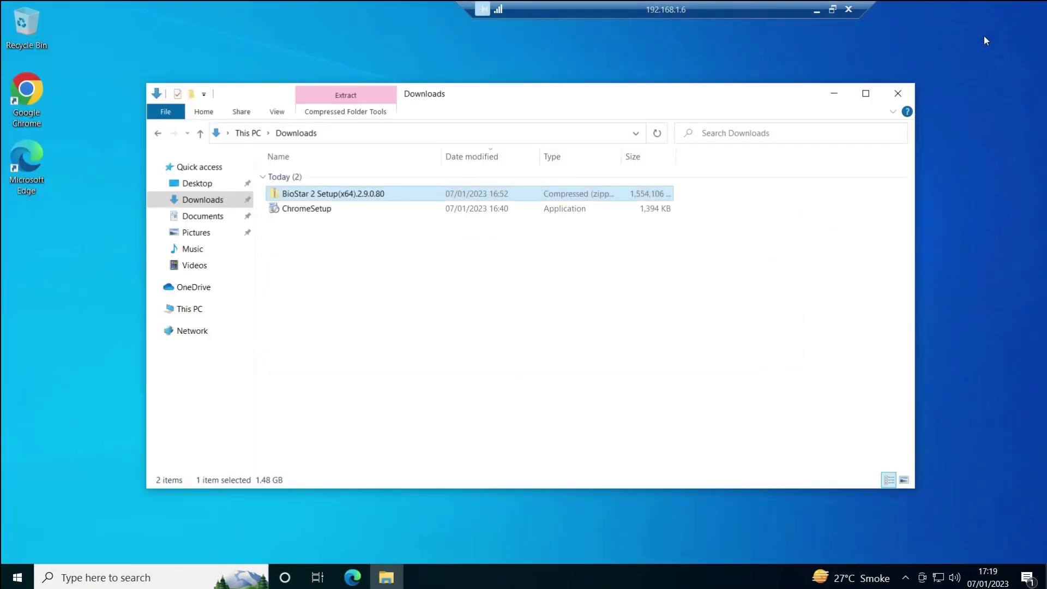
pyautogui.rightClick(308, 195)
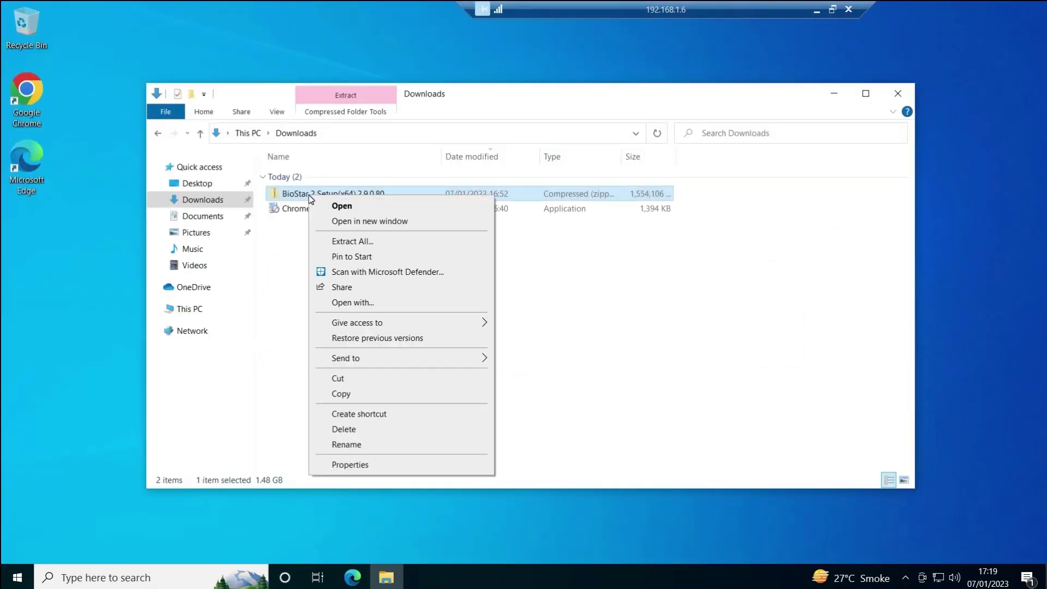
pyautogui.click(342, 240)
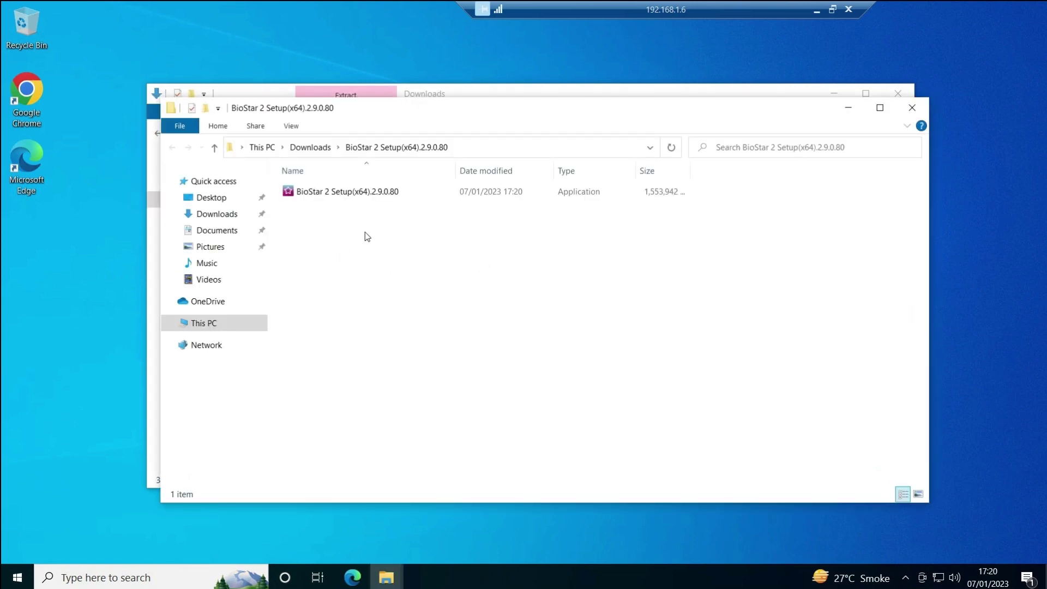
# - Close the old Downloads window and run the BioStar 2 setup as administrator
pyautogui.click(312, 198)
pyautogui.click(898, 93)
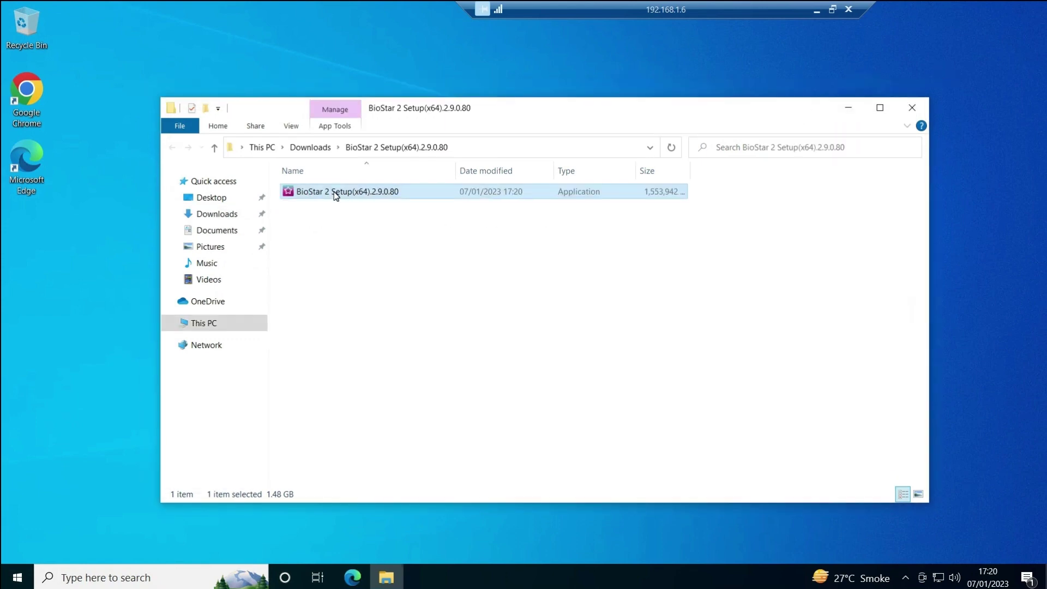
pyautogui.rightClick(334, 191)
pyautogui.click(371, 218)
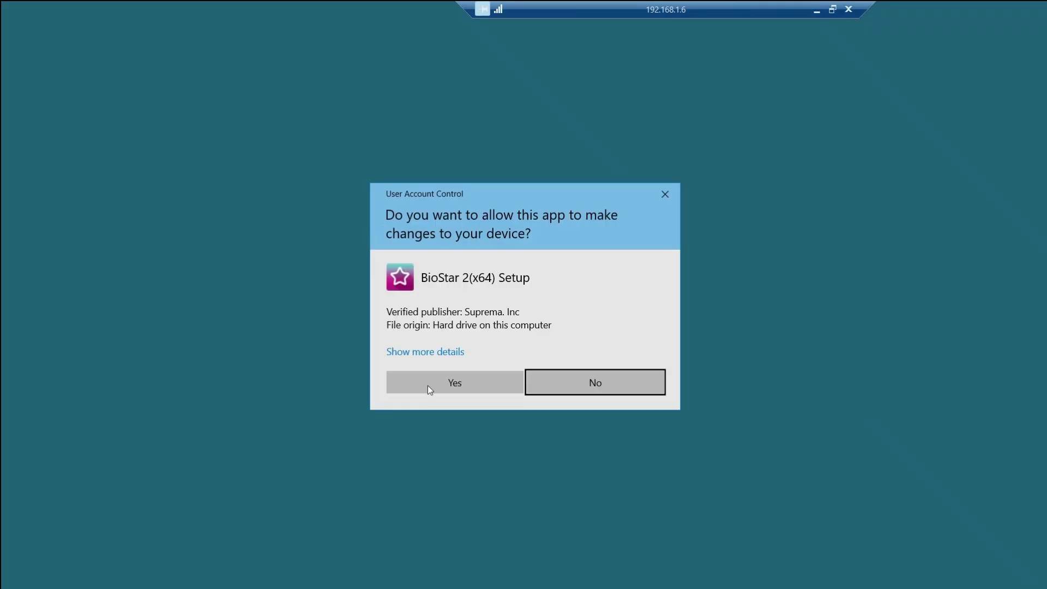
# - Allow the setup to make changes, close File Explorer, and move the language dialog up
pyautogui.click(440, 386)
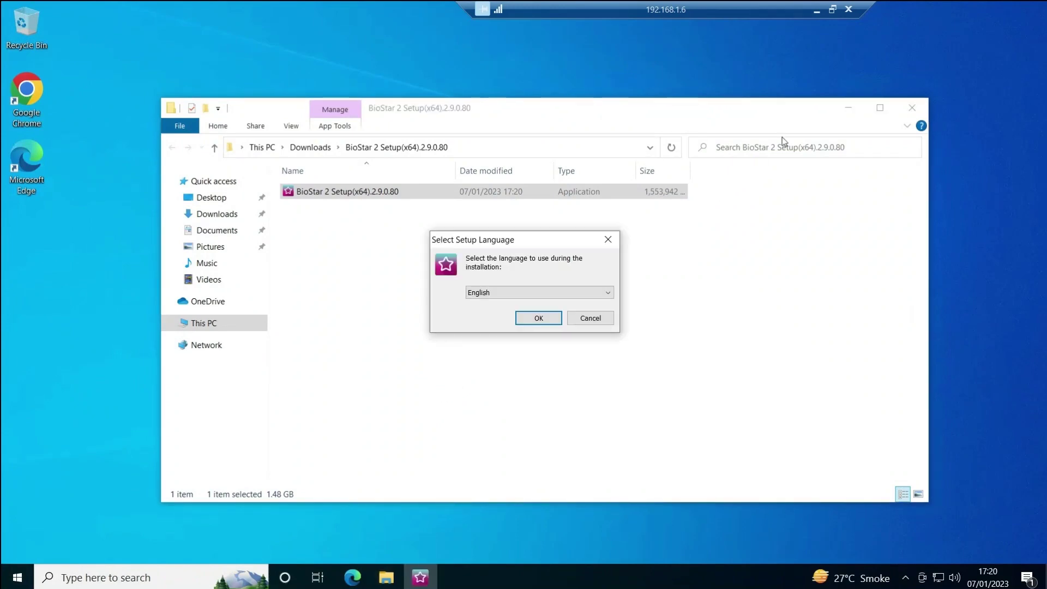
pyautogui.click(911, 108)
pyautogui.moveTo(496, 244); pyautogui.dragTo(487, 179)
# - Keep English as the setup language and accept the license agreement
pyautogui.click(506, 228)
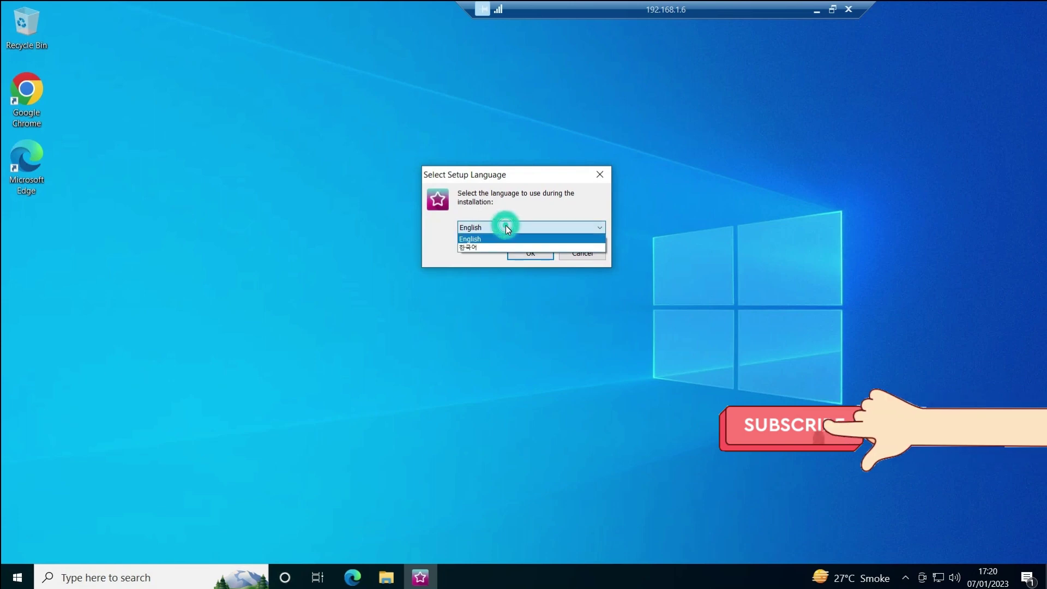
pyautogui.click(498, 211)
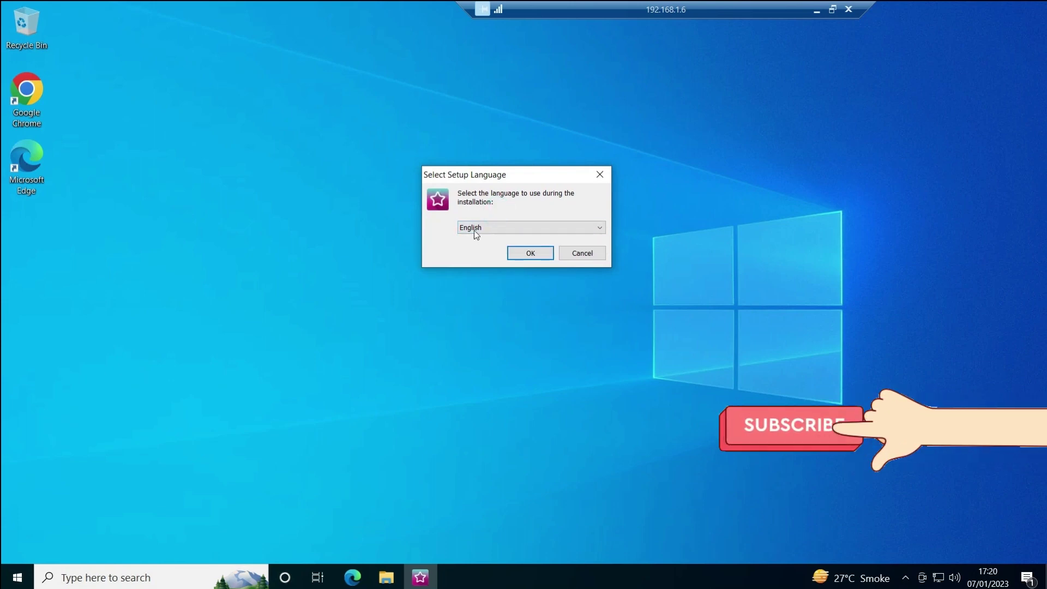
pyautogui.click(476, 228)
pyautogui.click(509, 214)
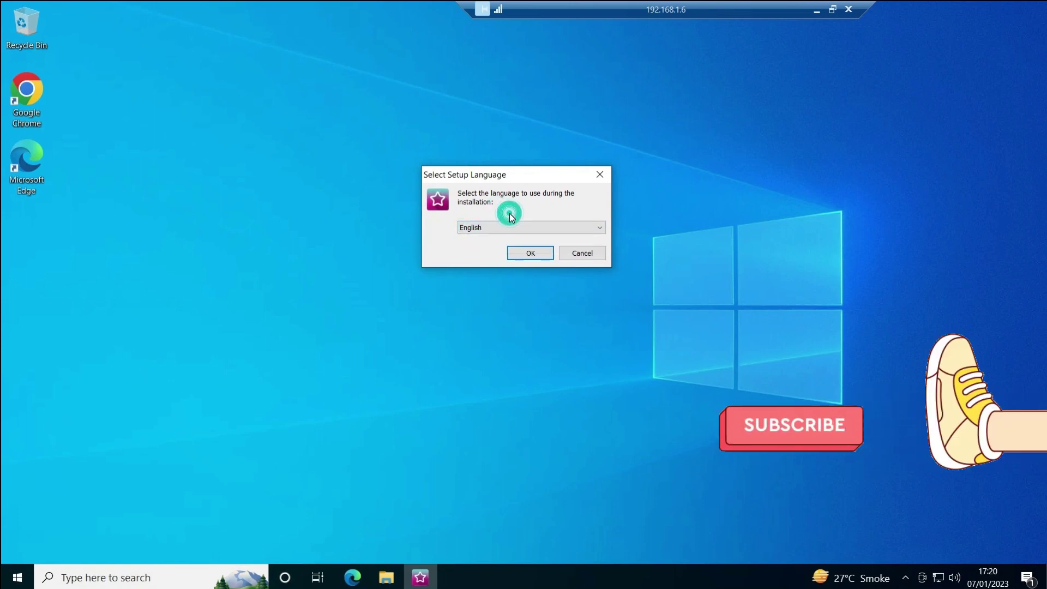
pyautogui.click(528, 254)
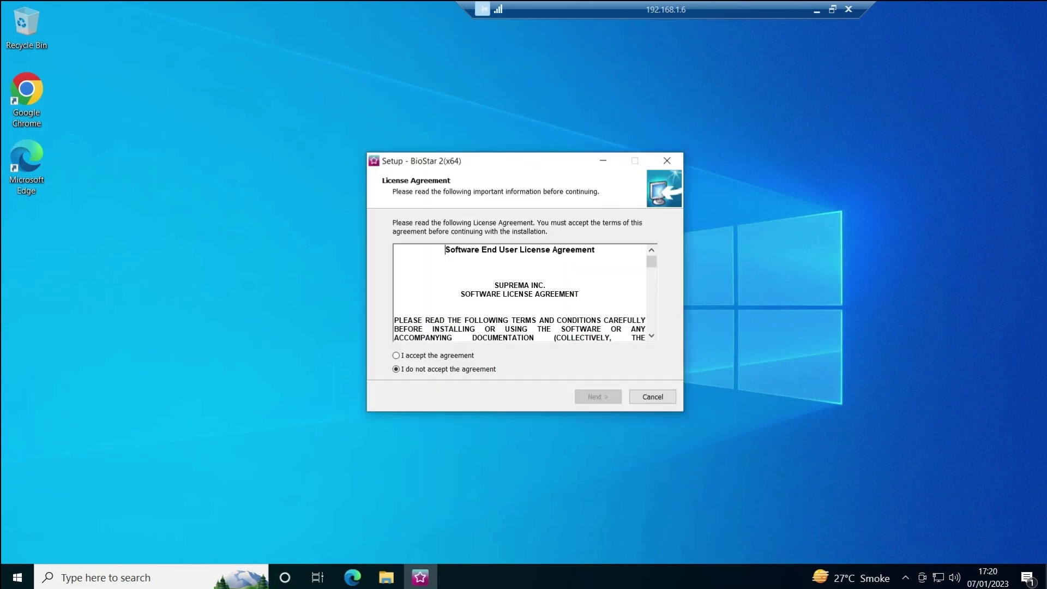
pyautogui.click(410, 356)
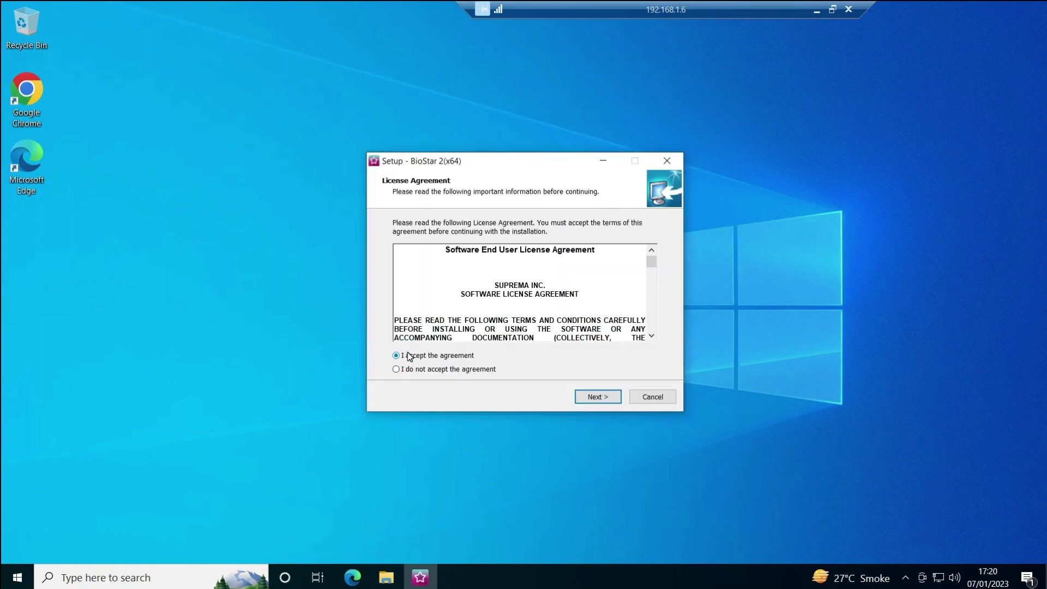
pyautogui.click(597, 398)
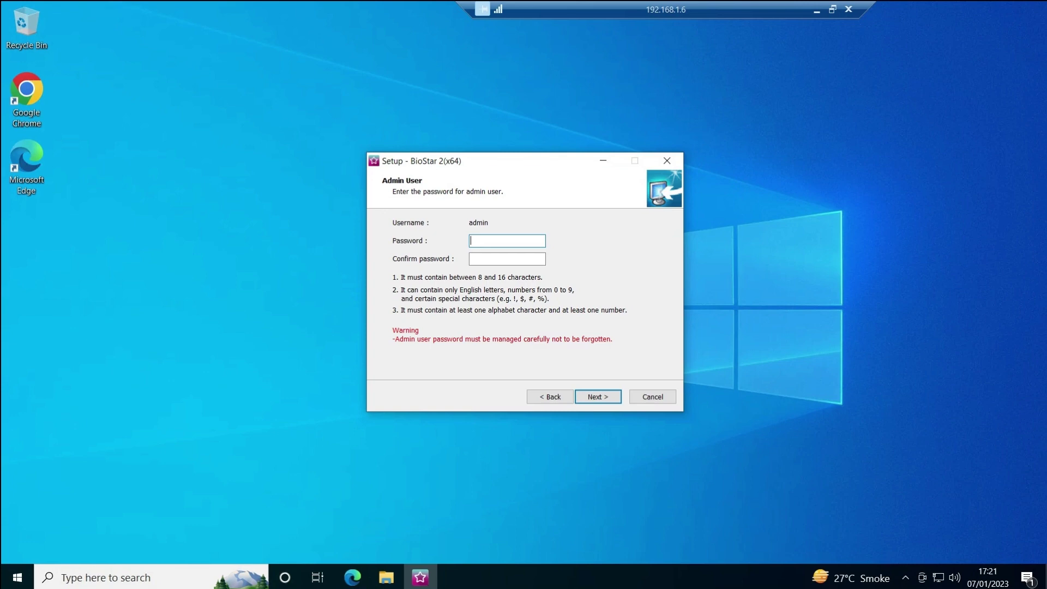
# - Enter and confirm the admin user's password, then continue to the database step
pyautogui.write('**********')
pyautogui.click(507, 259)
pyautogui.write('**********')
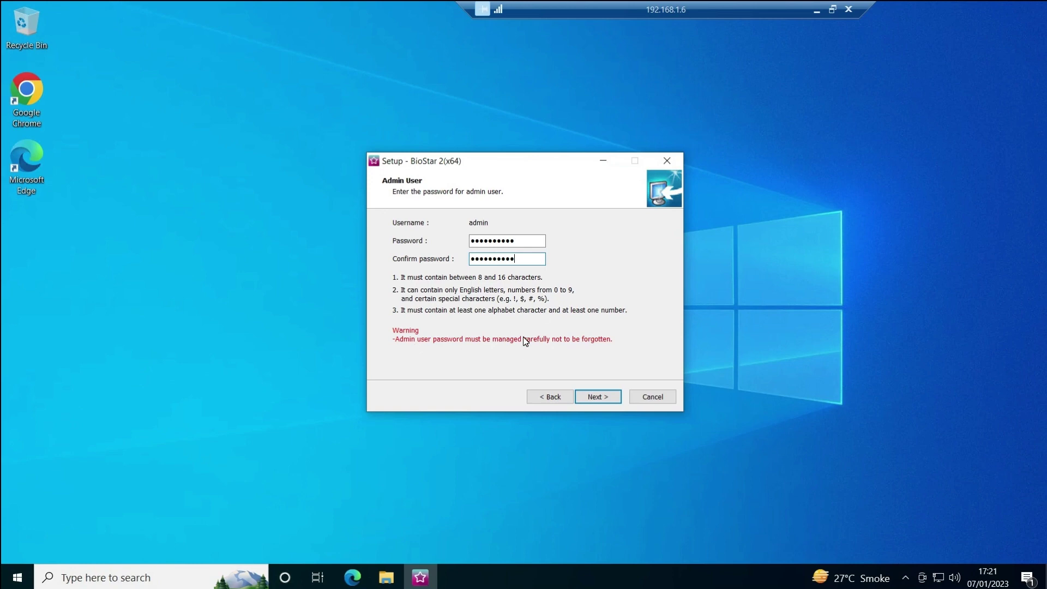
pyautogui.click(601, 400)
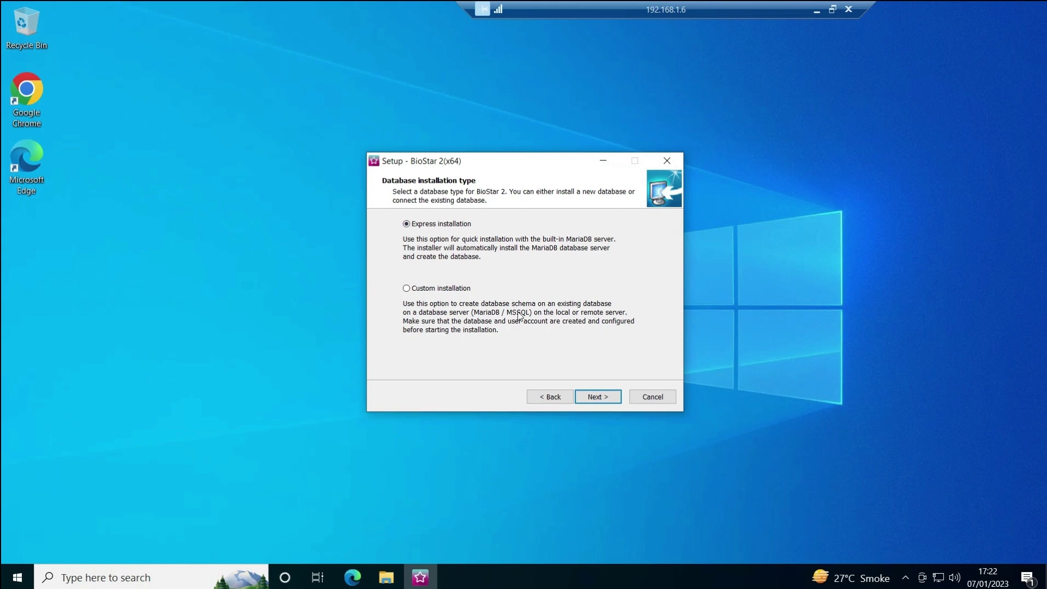
# - Keep Express installation and enter and confirm the database root account password
pyautogui.click(599, 397)
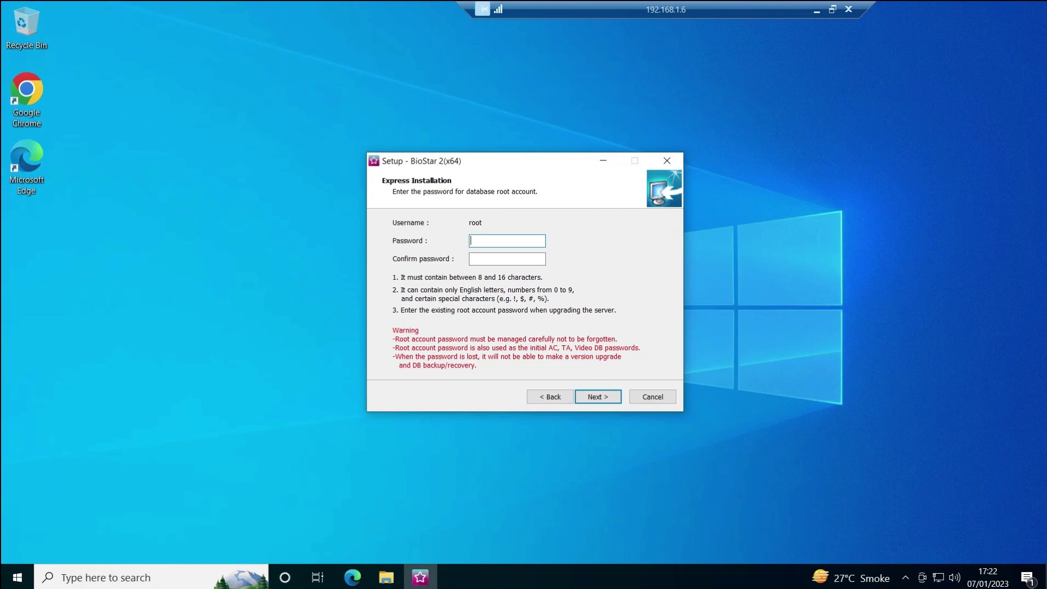
pyautogui.click(473, 221)
pyautogui.write('••••••••••')
pyautogui.click(507, 258)
pyautogui.write('••••••••')
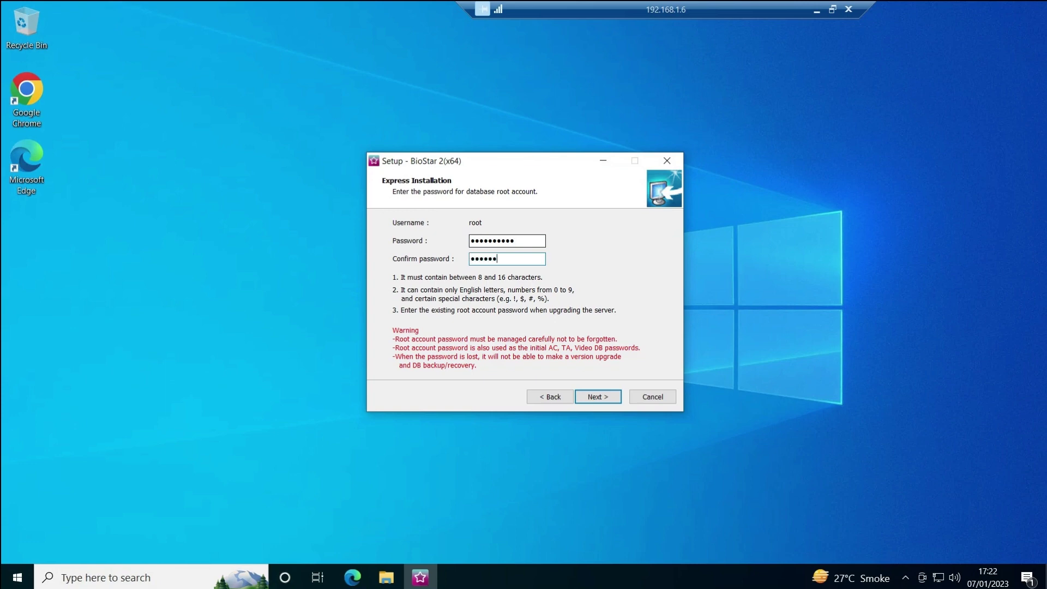
pyautogui.write('••')
# - Keep default install and key folders, acknowledge the notice, and leave ports 443 and 51212
pyautogui.click(591, 397)
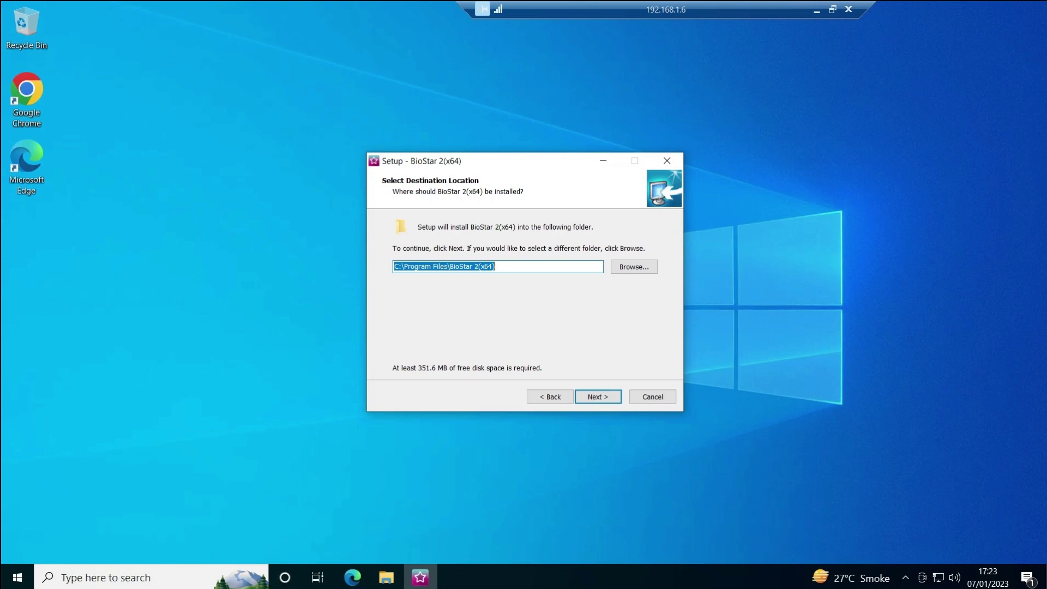
pyautogui.click(596, 397)
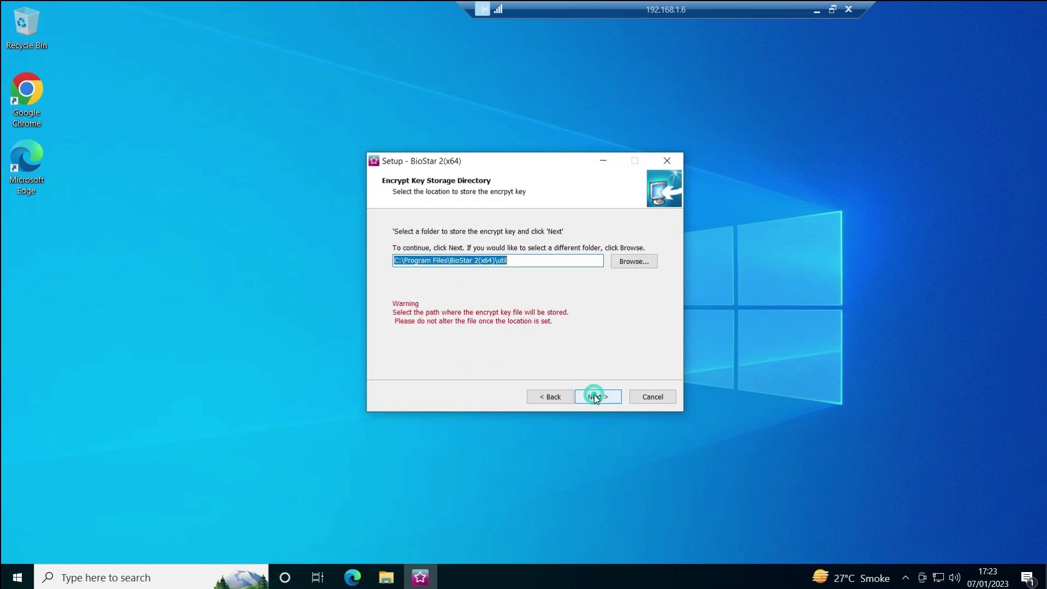
pyautogui.click(595, 397)
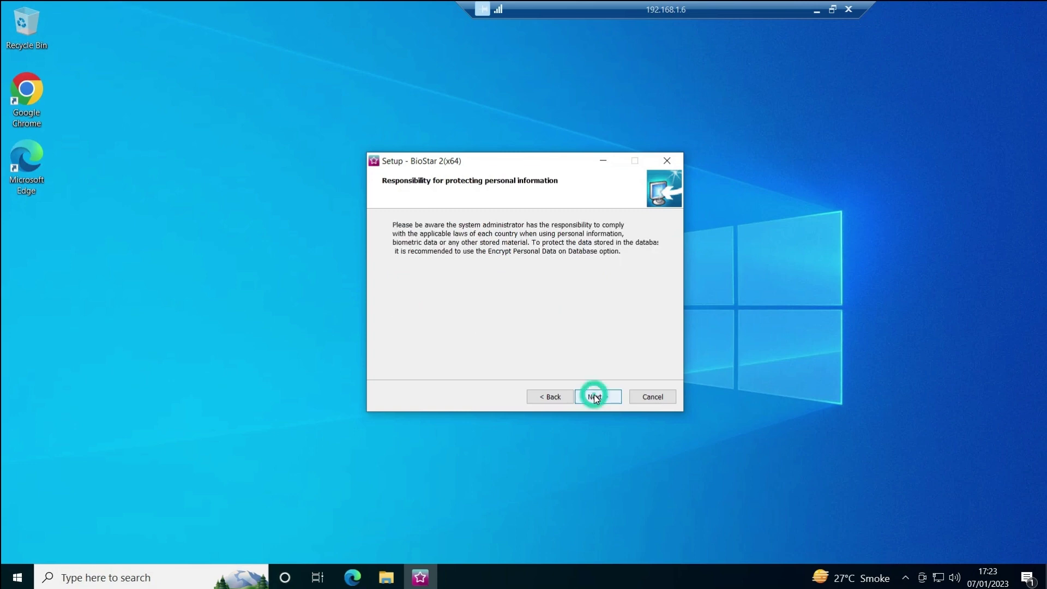
pyautogui.click(594, 396)
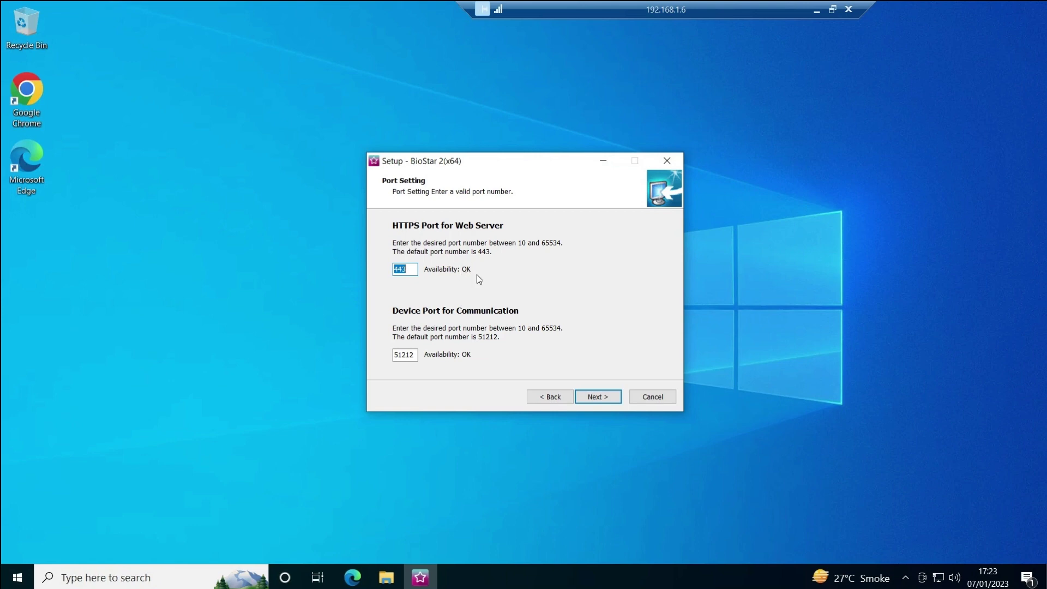
pyautogui.click(401, 269)
pyautogui.write('4')
pyautogui.press('BackSpace')
pyautogui.click(595, 396)
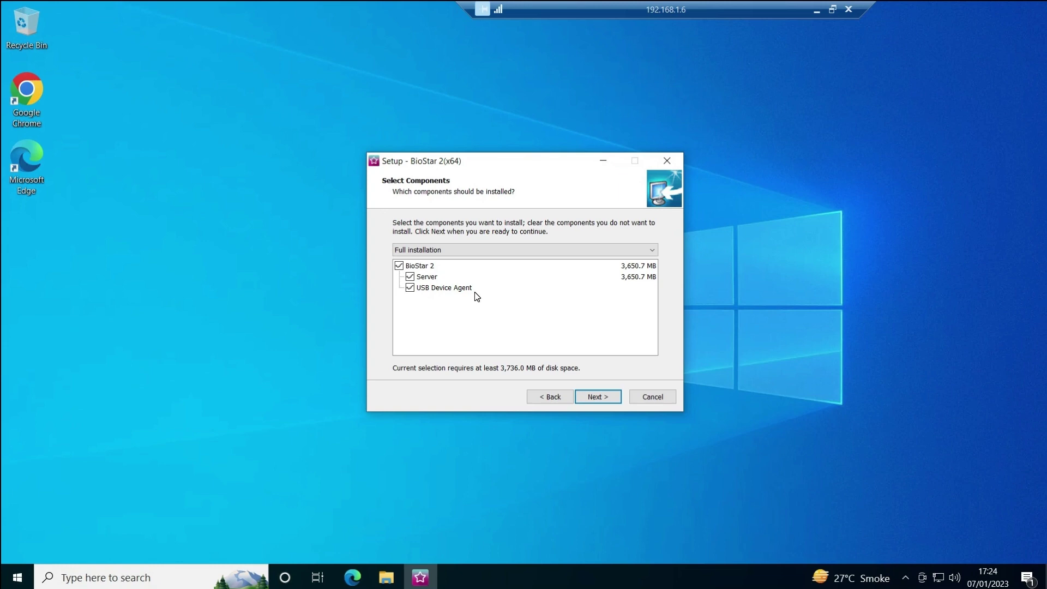
# - Exclude the USB Device Agent and install BioStar 2 with only the Server component
pyautogui.click(410, 287)
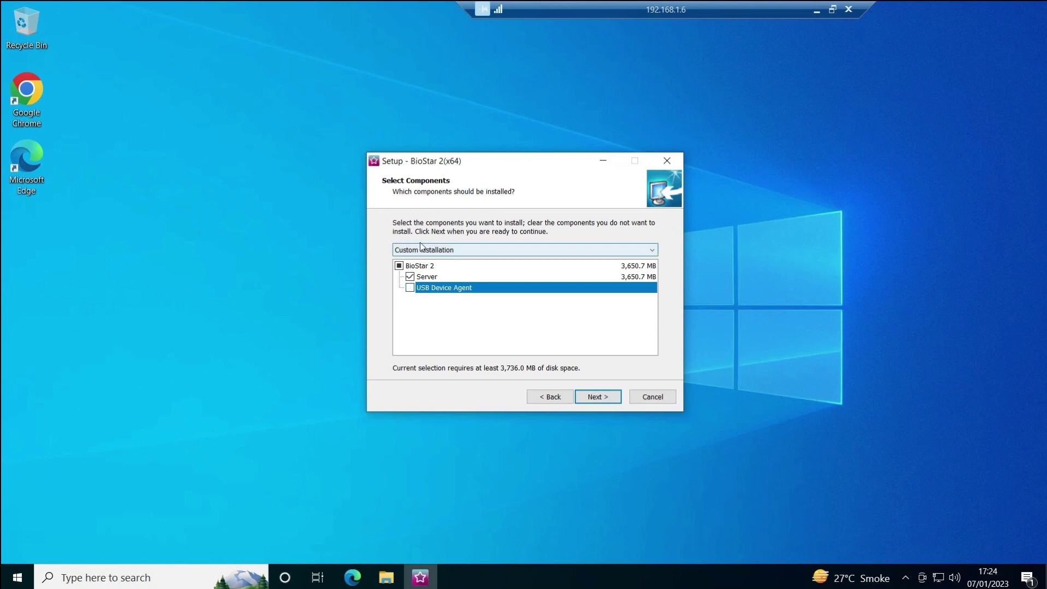
pyautogui.click(595, 400)
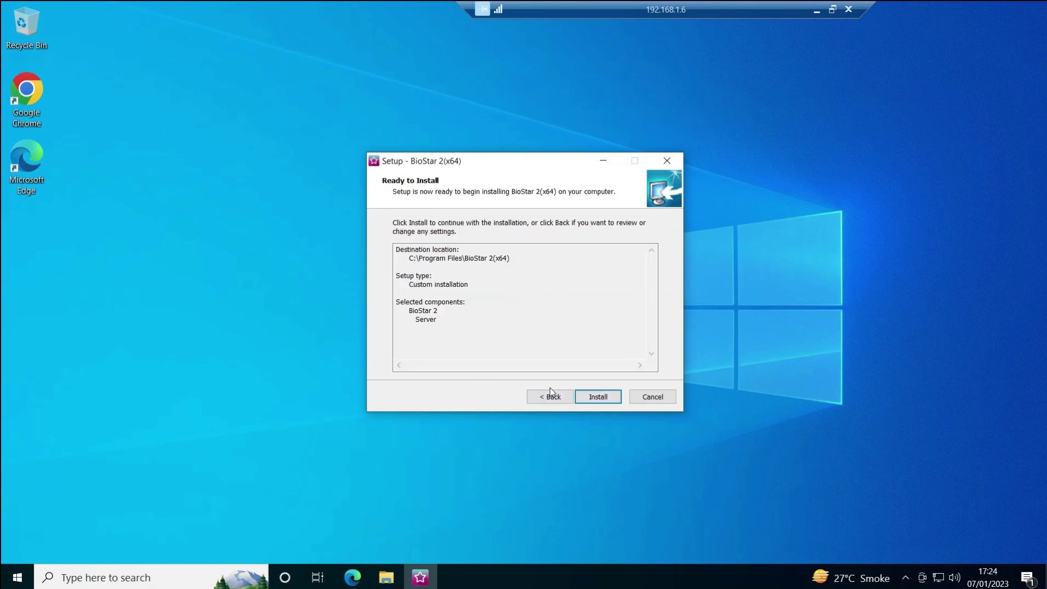
pyautogui.click(598, 398)
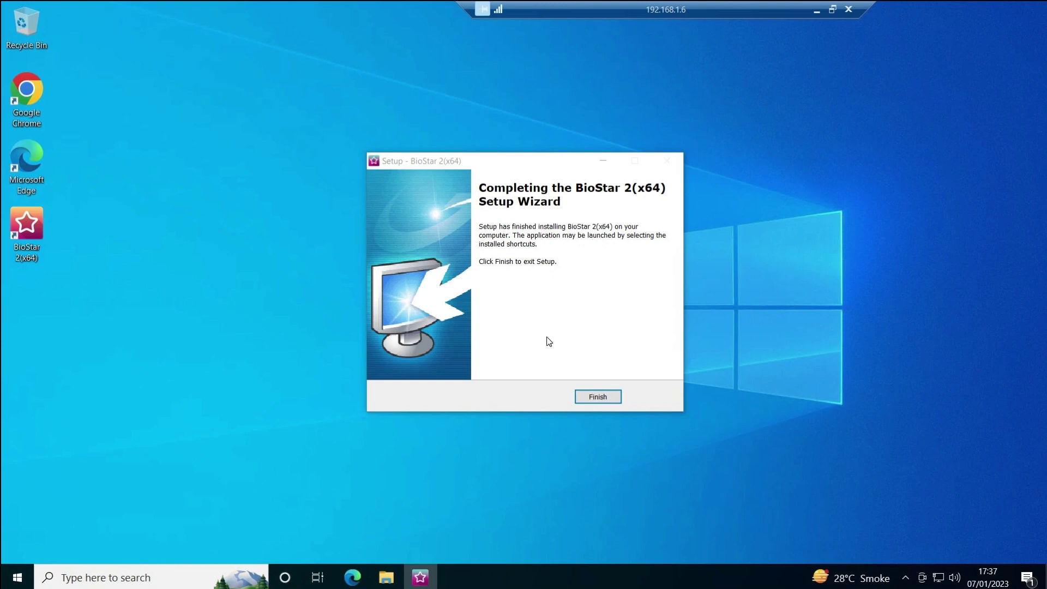
# - Finish the setup wizard and launch BioStar 2(x64) from its desktop shortcut
pyautogui.click(20, 239)
pyautogui.click(599, 397)
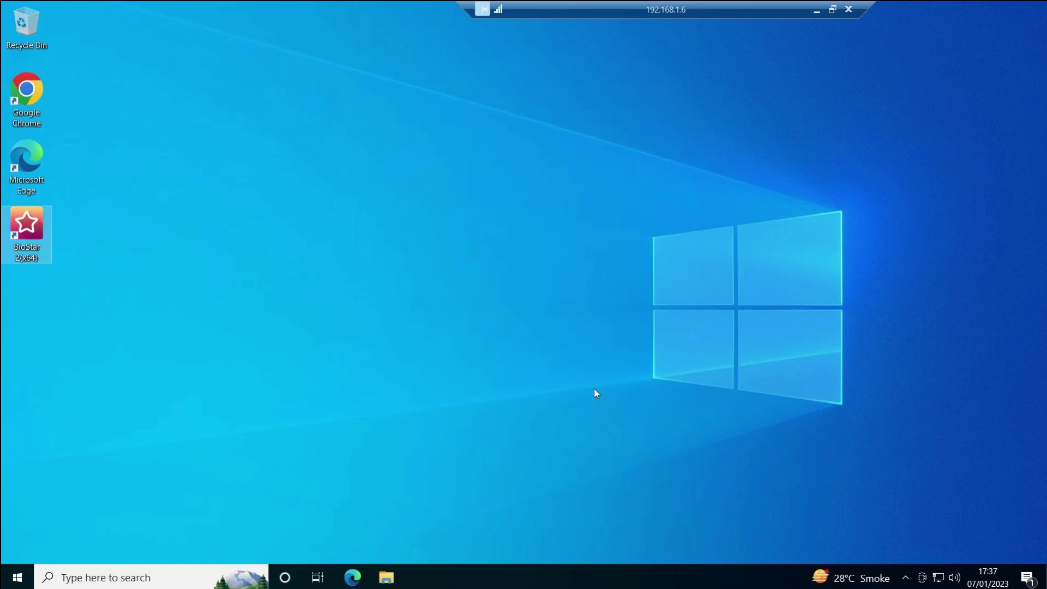
pyautogui.rightClick(485, 152)
pyautogui.click(323, 235)
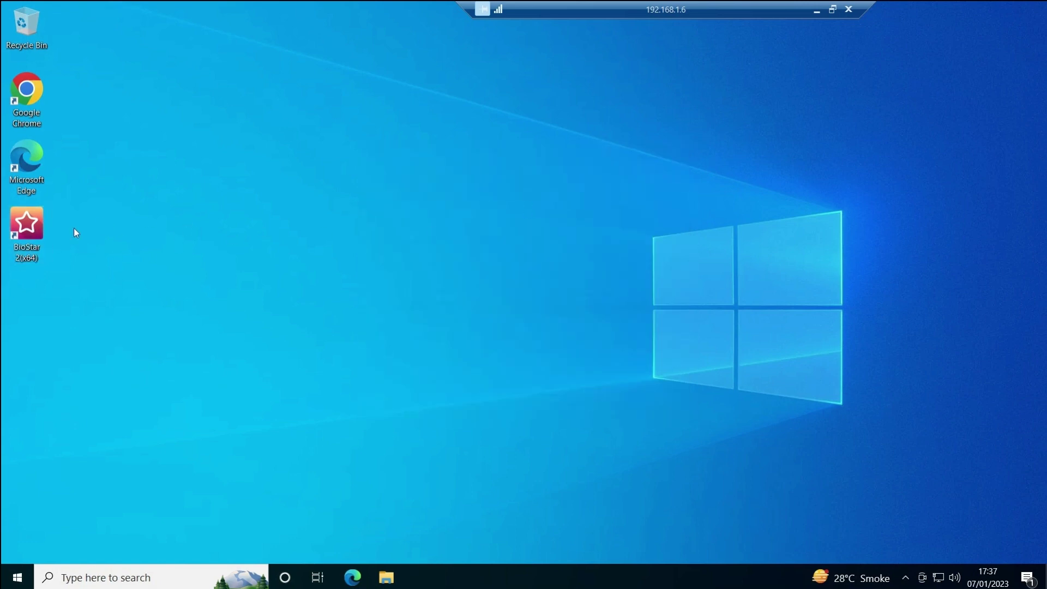
pyautogui.doubleClick(29, 232)
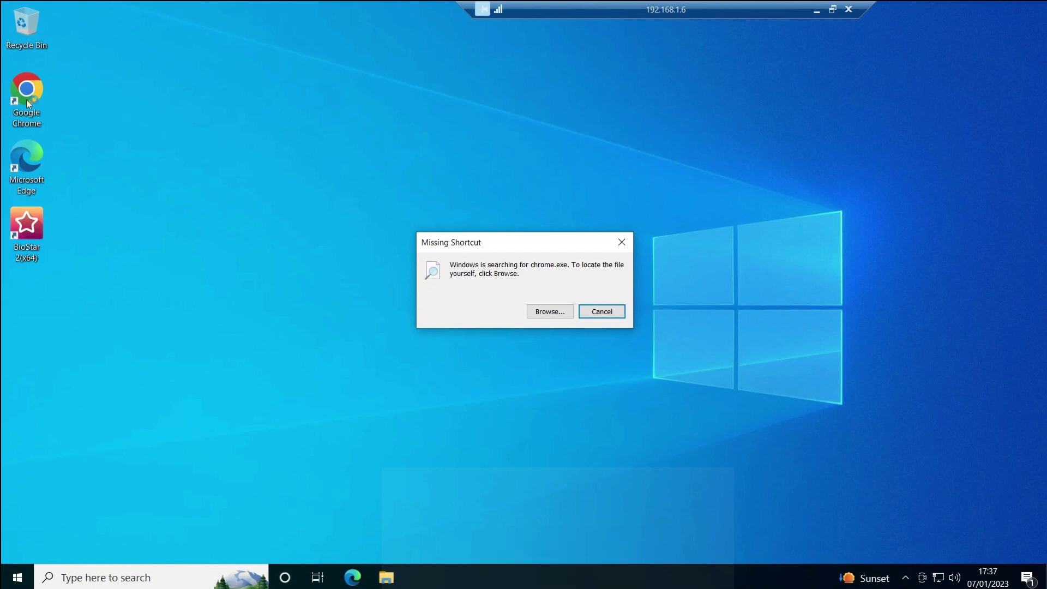
# - Browse for the missing shortcut target and open C:\Program Files
pyautogui.click(550, 311)
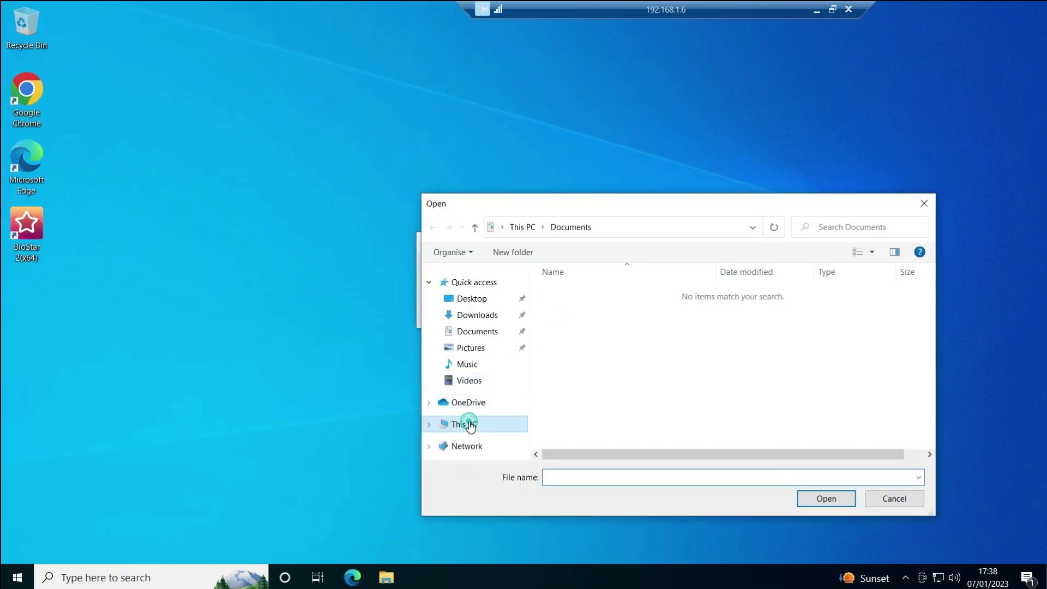
pyautogui.click(471, 425)
pyautogui.scroll(-2, 605, 401)
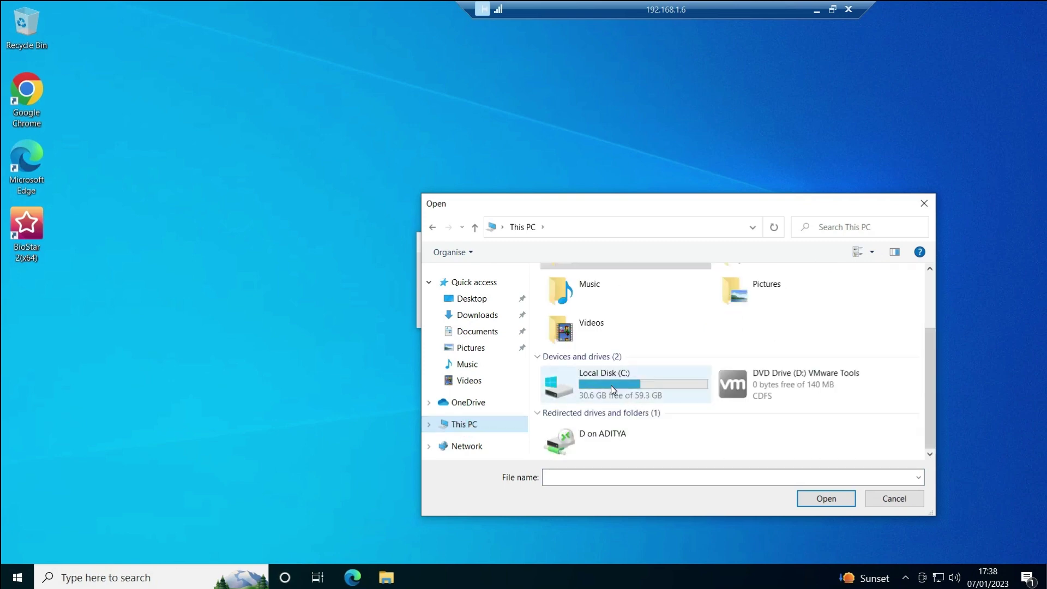
pyautogui.doubleClick(610, 386)
pyautogui.doubleClick(593, 311)
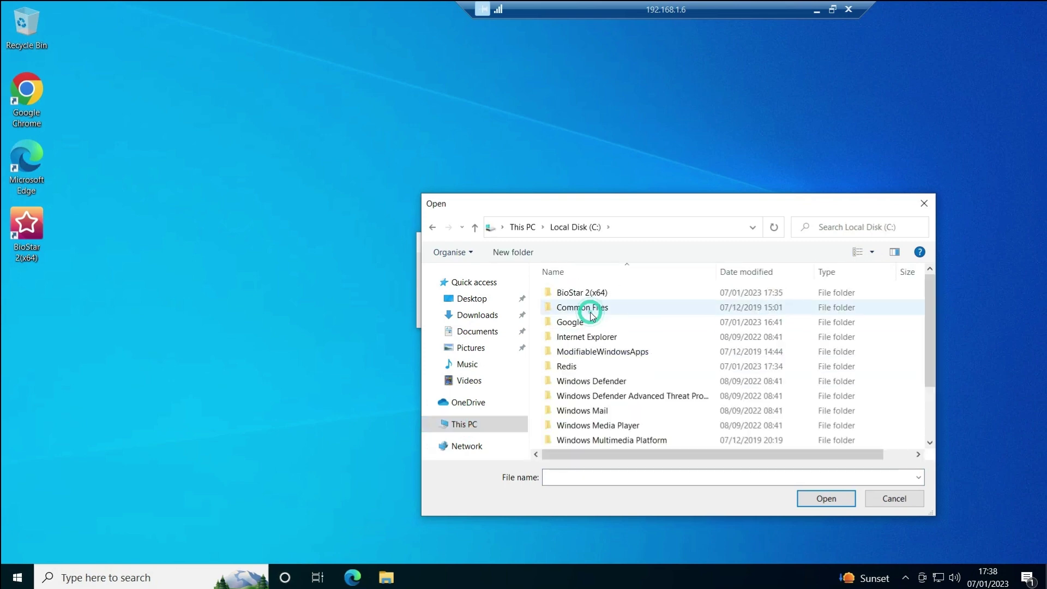
# - Choose chrome in Google\Chrome\Application as the BioStar 2 shortcut target
pyautogui.click(593, 317)
pyautogui.press('Return')
pyautogui.press('Down')
pyautogui.press('Return')
pyautogui.press('Down')
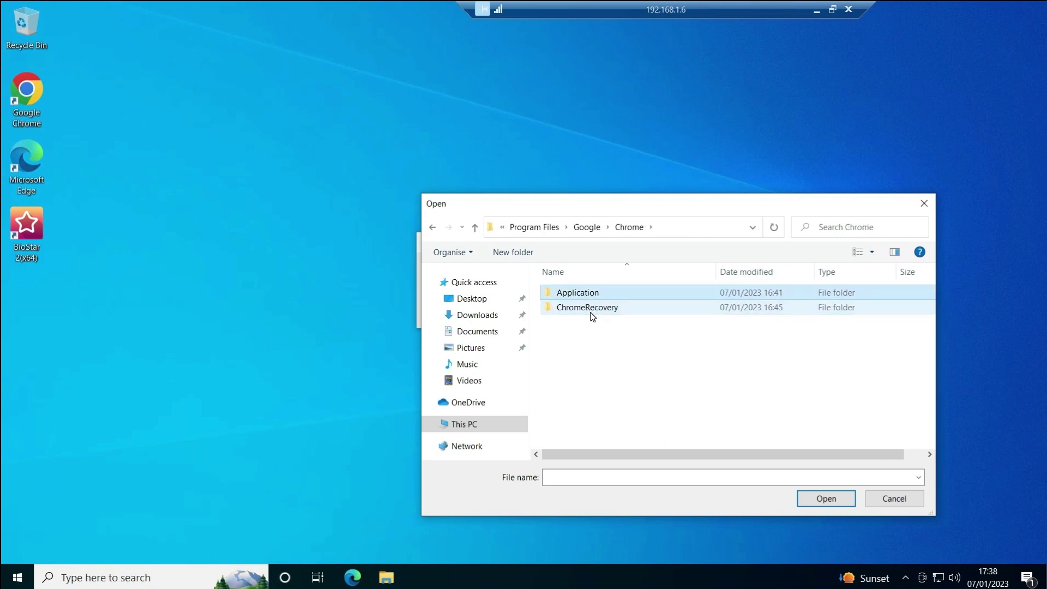
pyautogui.press('Return')
pyautogui.press('Down')
pyautogui.press('Down')
pyautogui.press('Down')
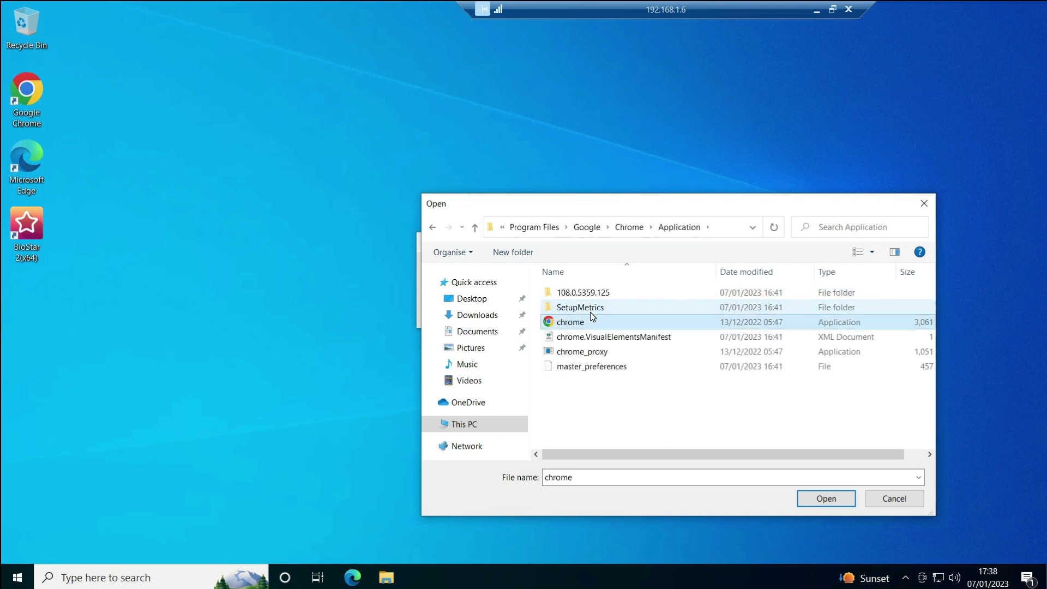
pyautogui.press('Return')
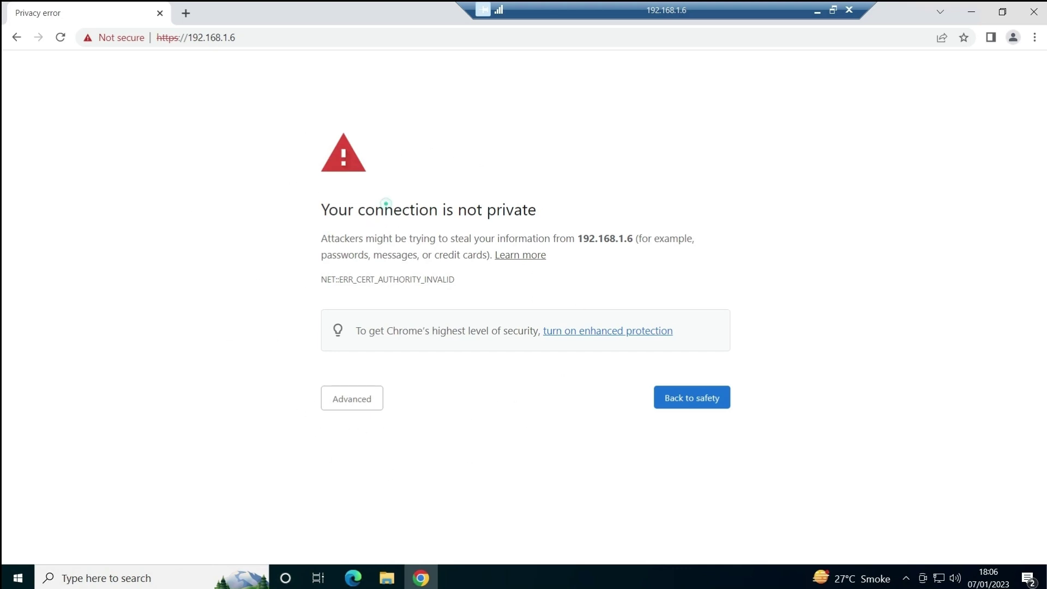
# - Bypass Chrome's privacy warning via Advanced and proceed to 192.168.1.6
pyautogui.tripleClick(385, 206)
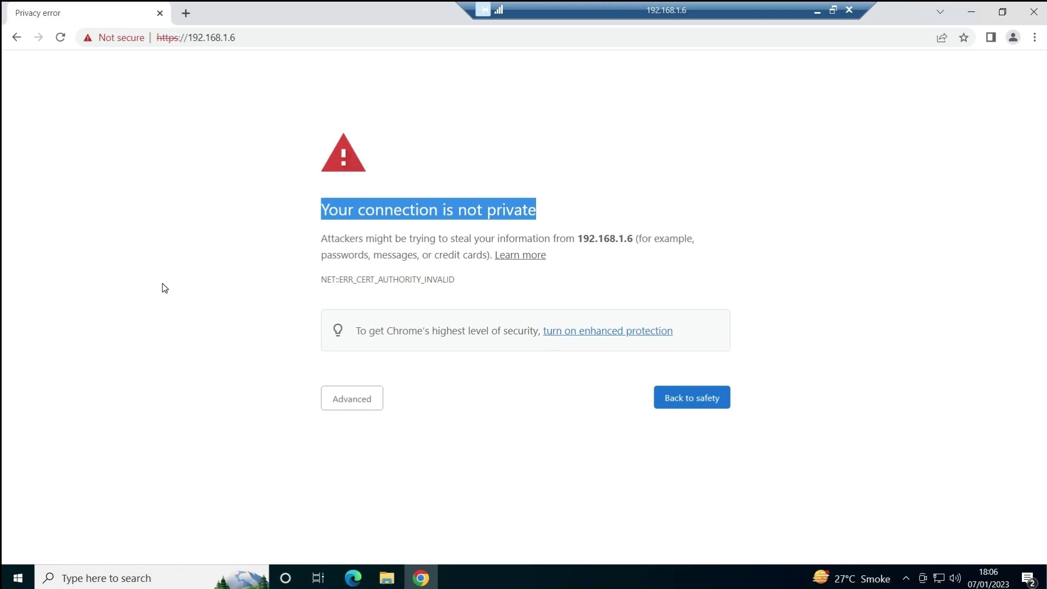
pyautogui.click(345, 404)
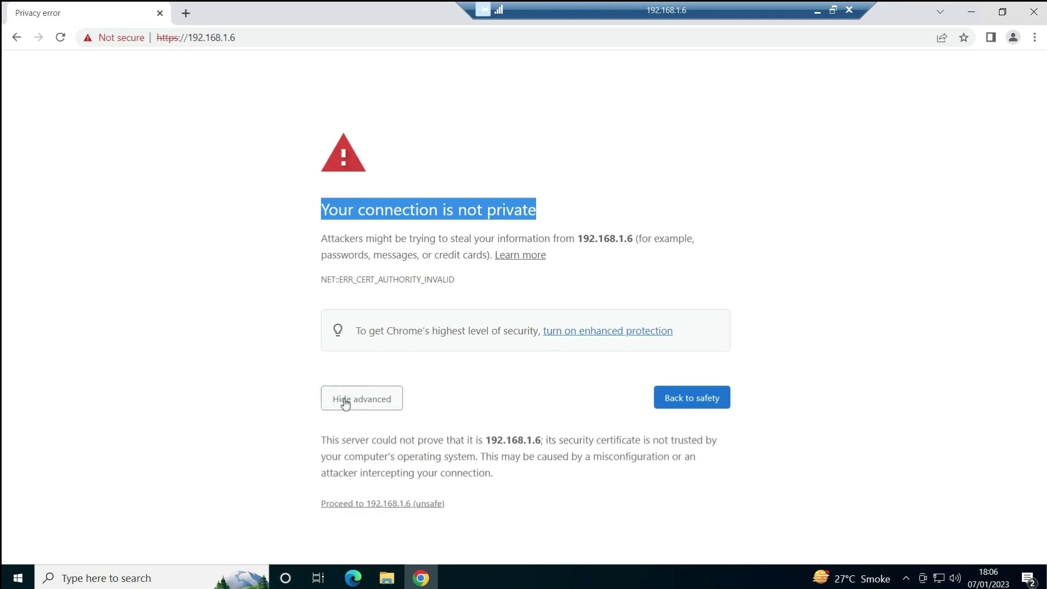
pyautogui.click(351, 504)
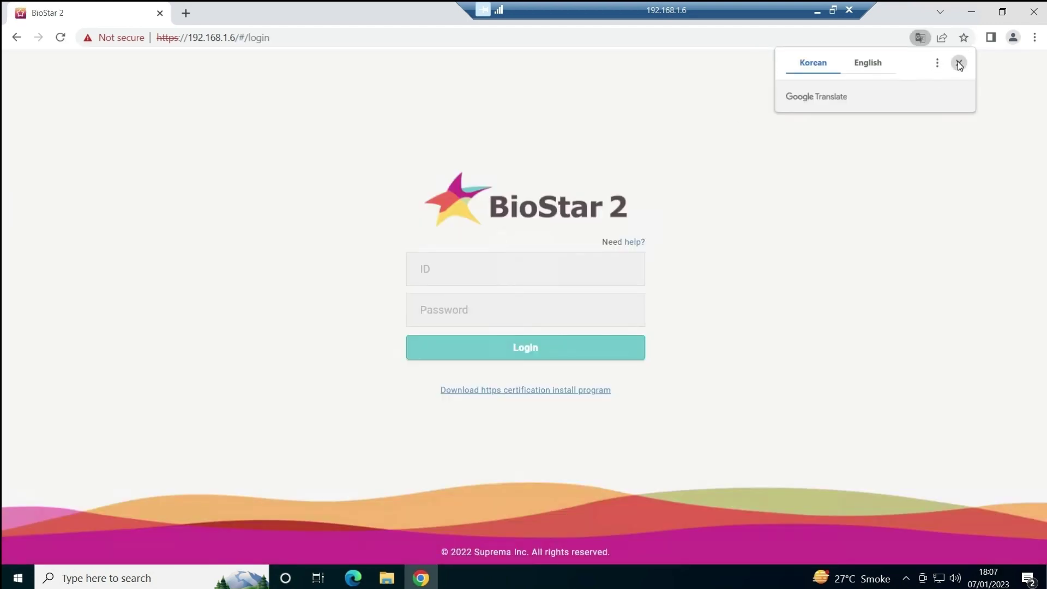
# - Dismiss the Translate popup and log in with ID admin and the admin password
pyautogui.click(959, 63)
pyautogui.click(432, 275)
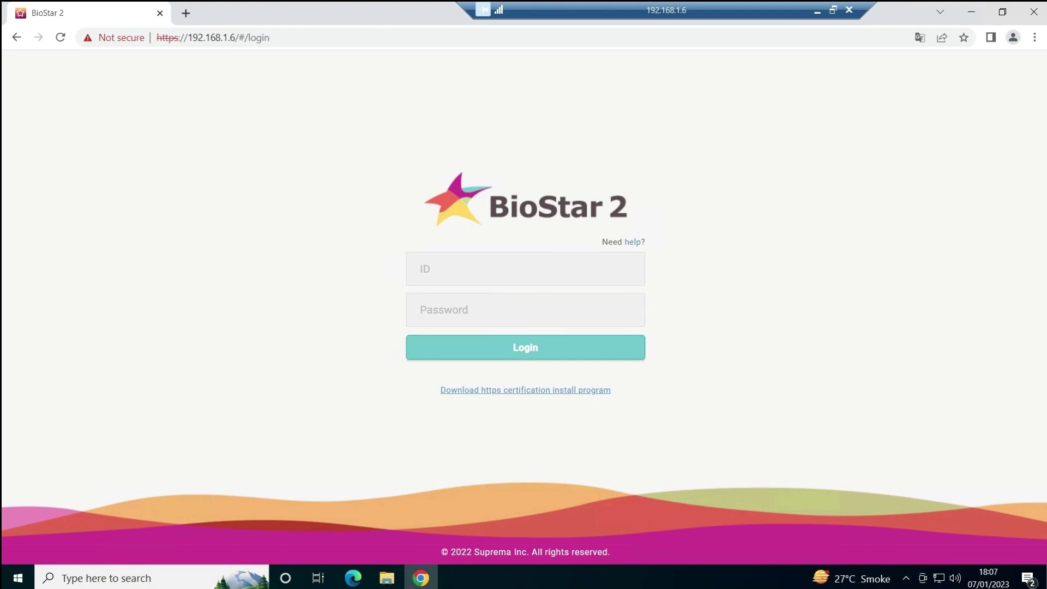
pyautogui.write('admin')
pyautogui.press('Tab')
pyautogui.hotkey('ctrl', 'v')
pyautogui.click(518, 347)
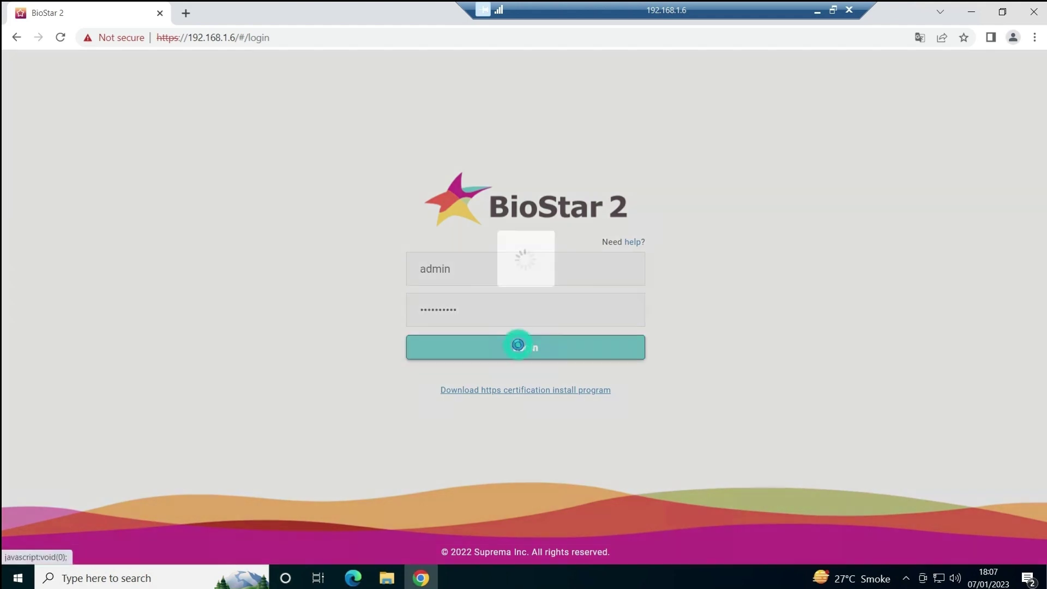